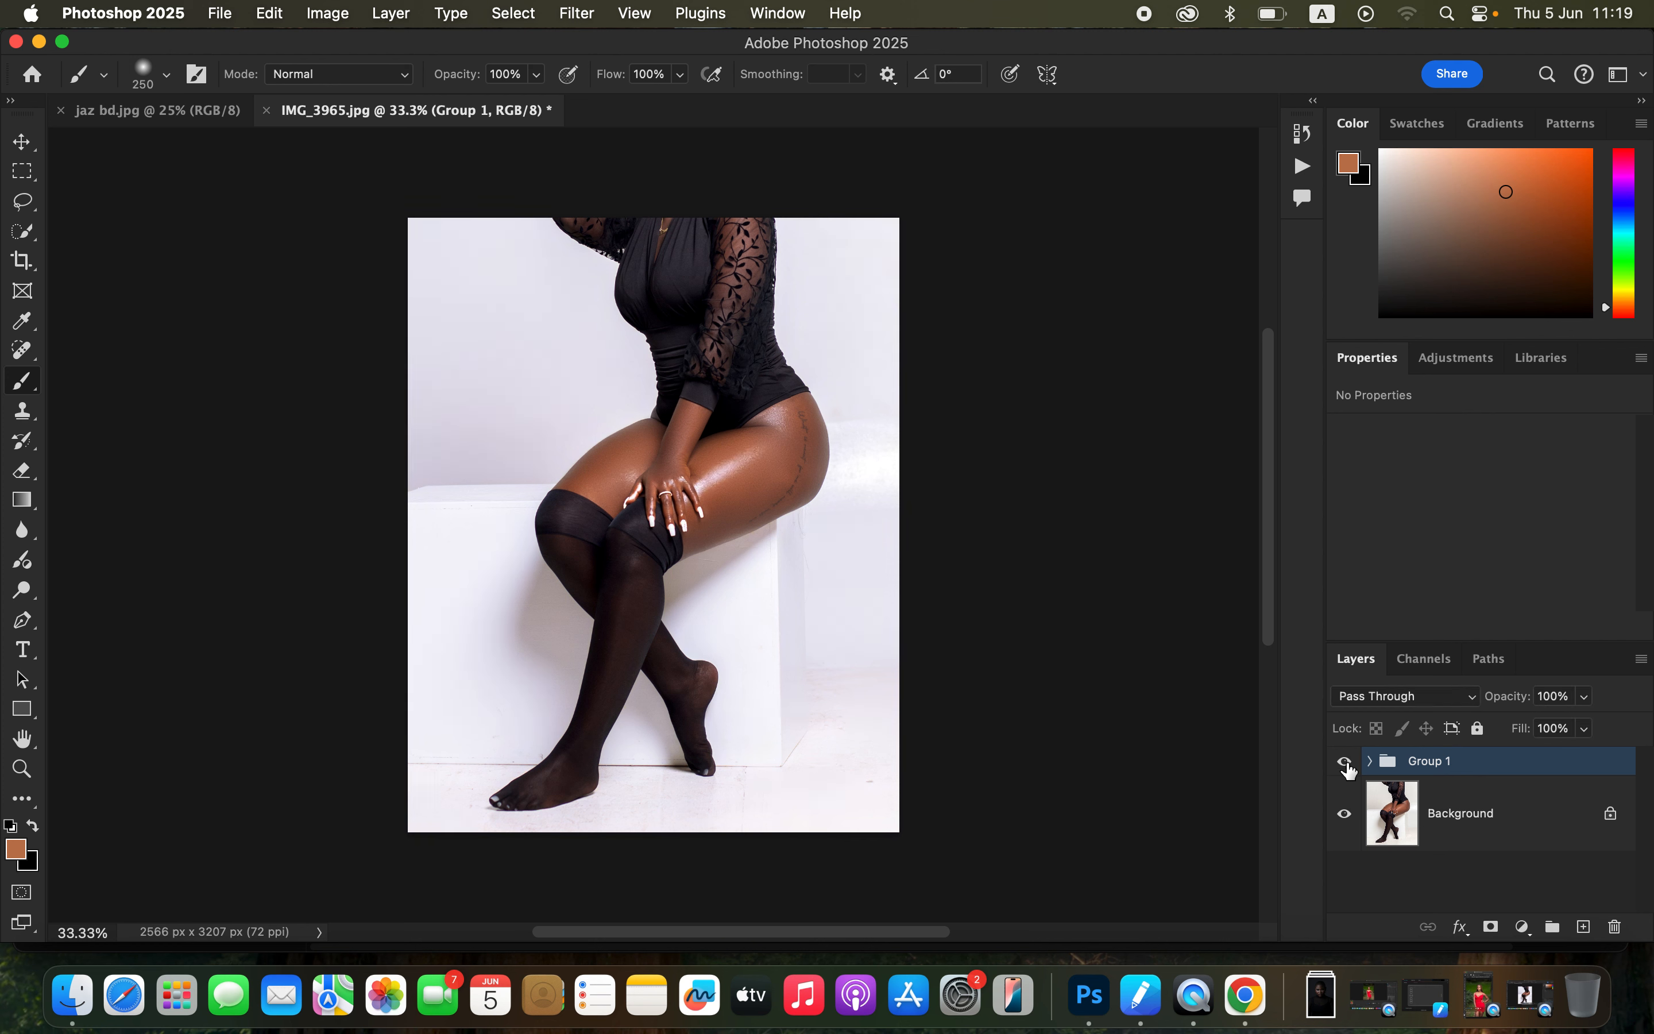
Step: Toggle Group 1 to check its effect and delete the group, leaving only the Background layer
{"action": "left_click", "coordinate": [1345, 762]}
{"action": "left_click", "coordinate": [1346, 762]}
{"action": "left_click_drag", "start_coordinate": [1514, 768], "coordinate": [1615, 926]}
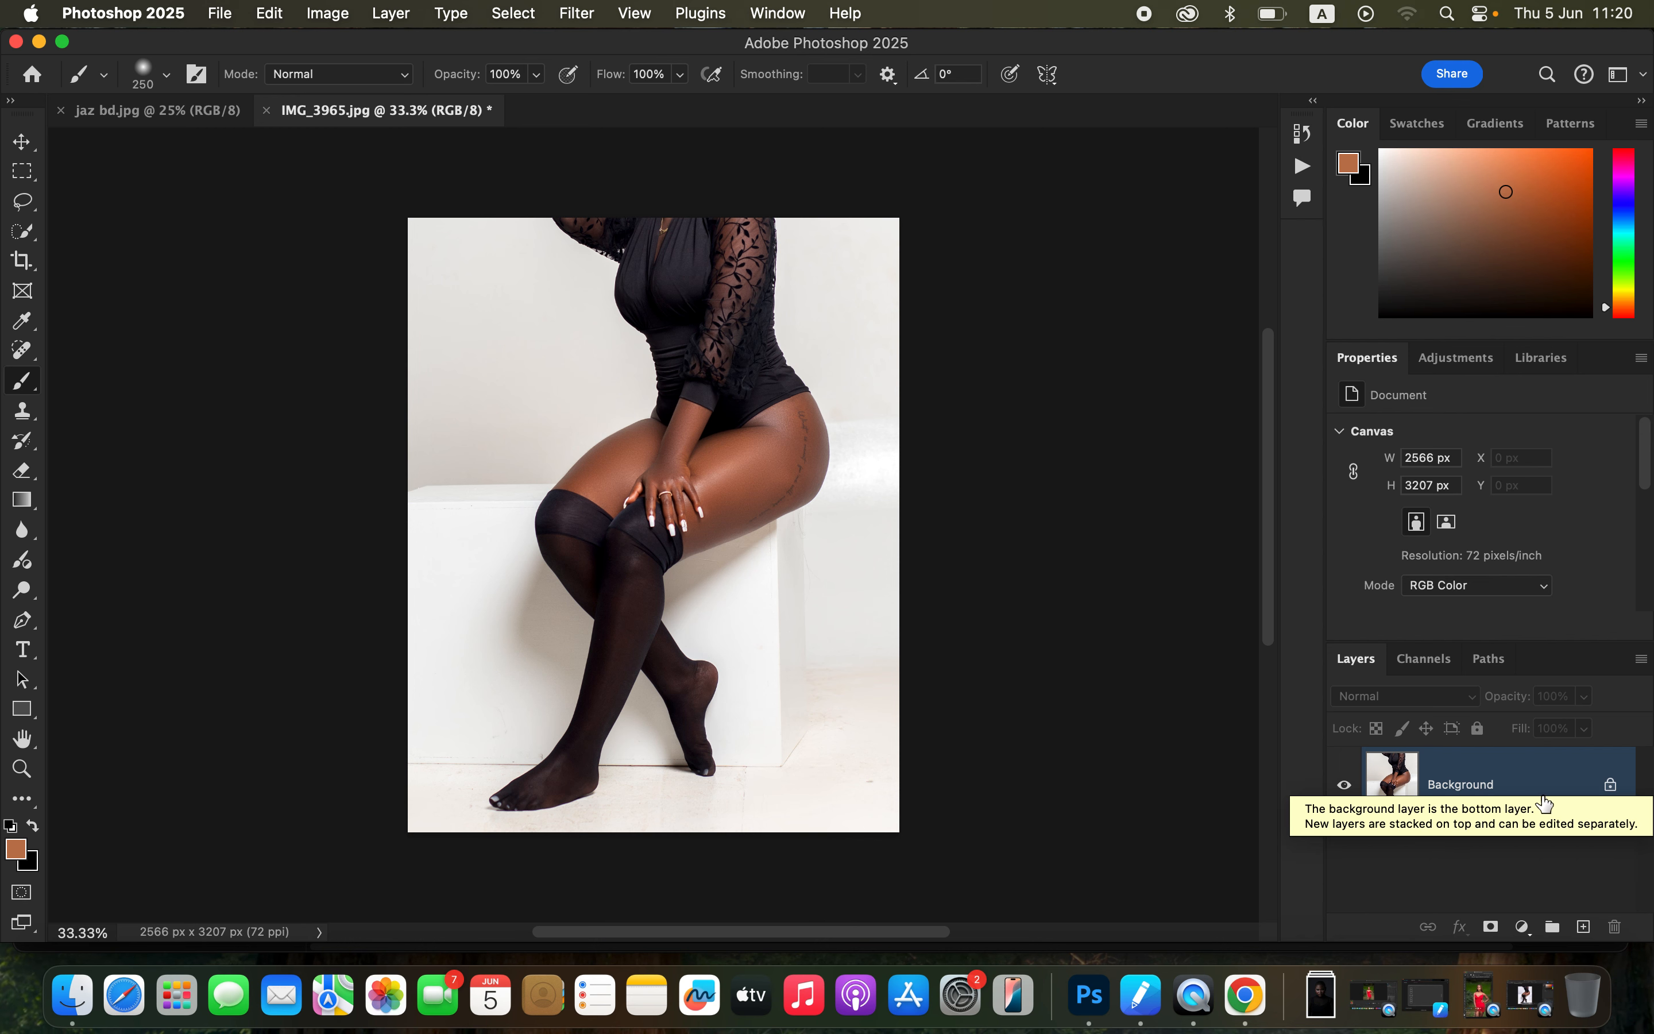
Step: Add a Curves adjustment layer and move its white point to input 157 to brighten the photo strongly
{"action": "left_click", "coordinate": [1525, 931]}
{"action": "scroll", "coordinate": [1527, 939], "scroll_direction": "down", "scroll_amount": 3}
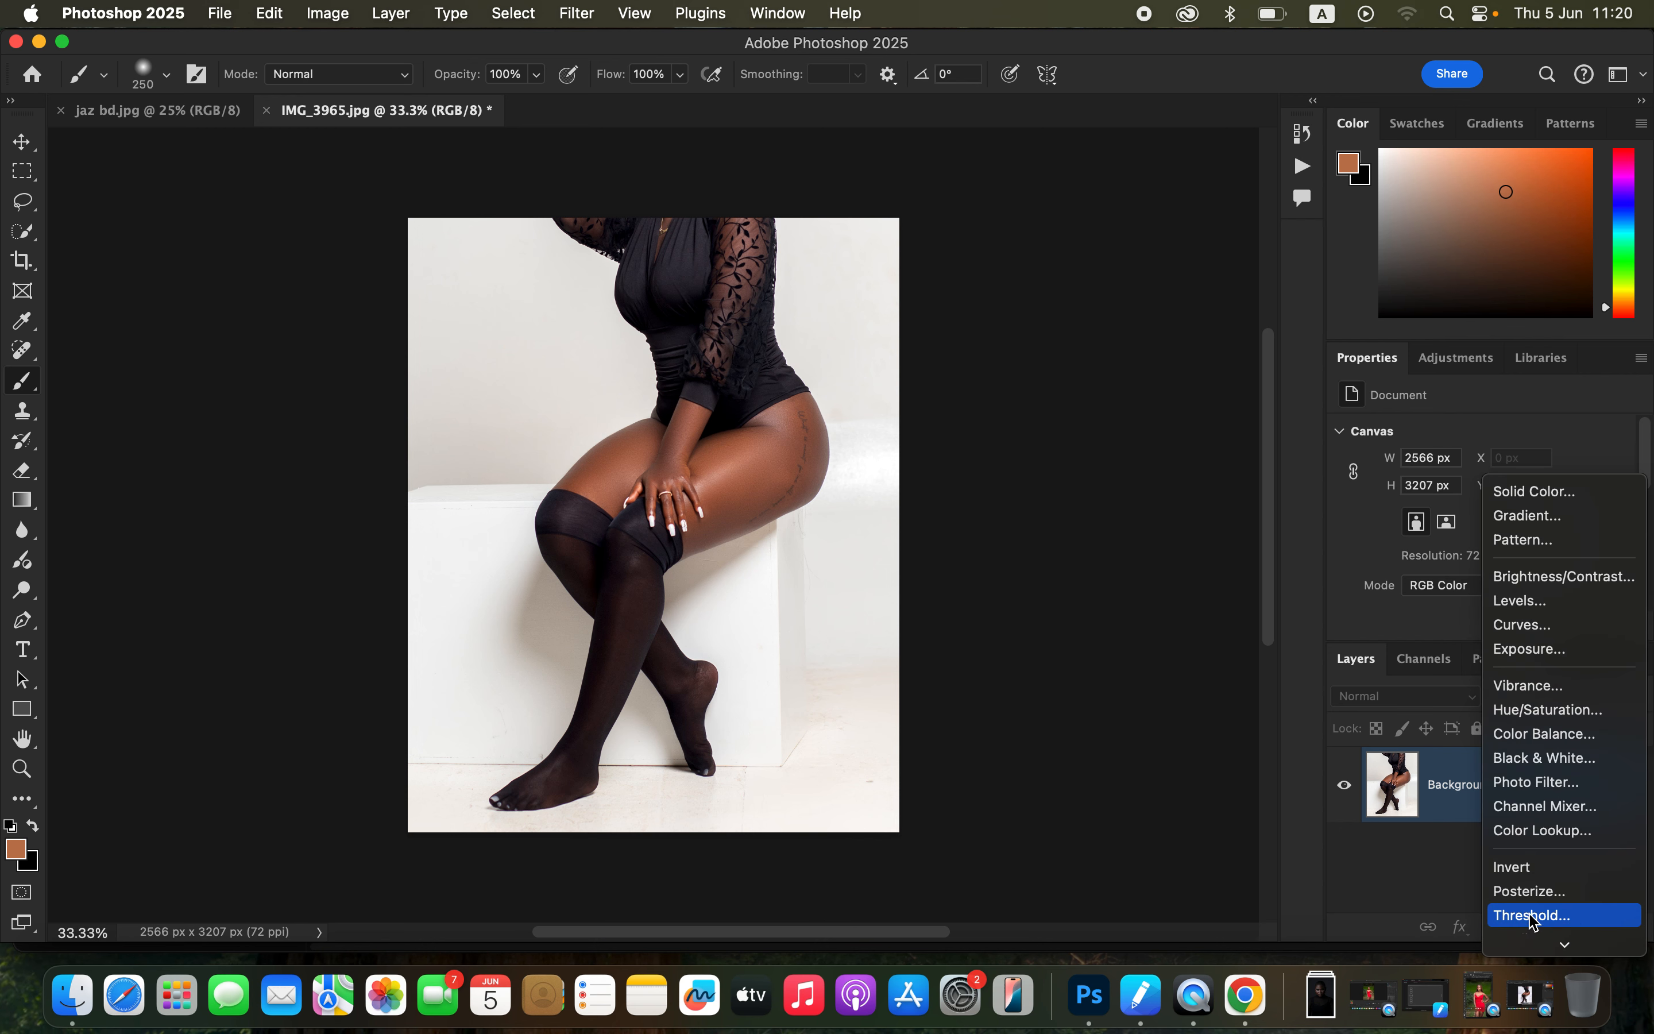
{"action": "left_click", "coordinate": [1548, 626]}
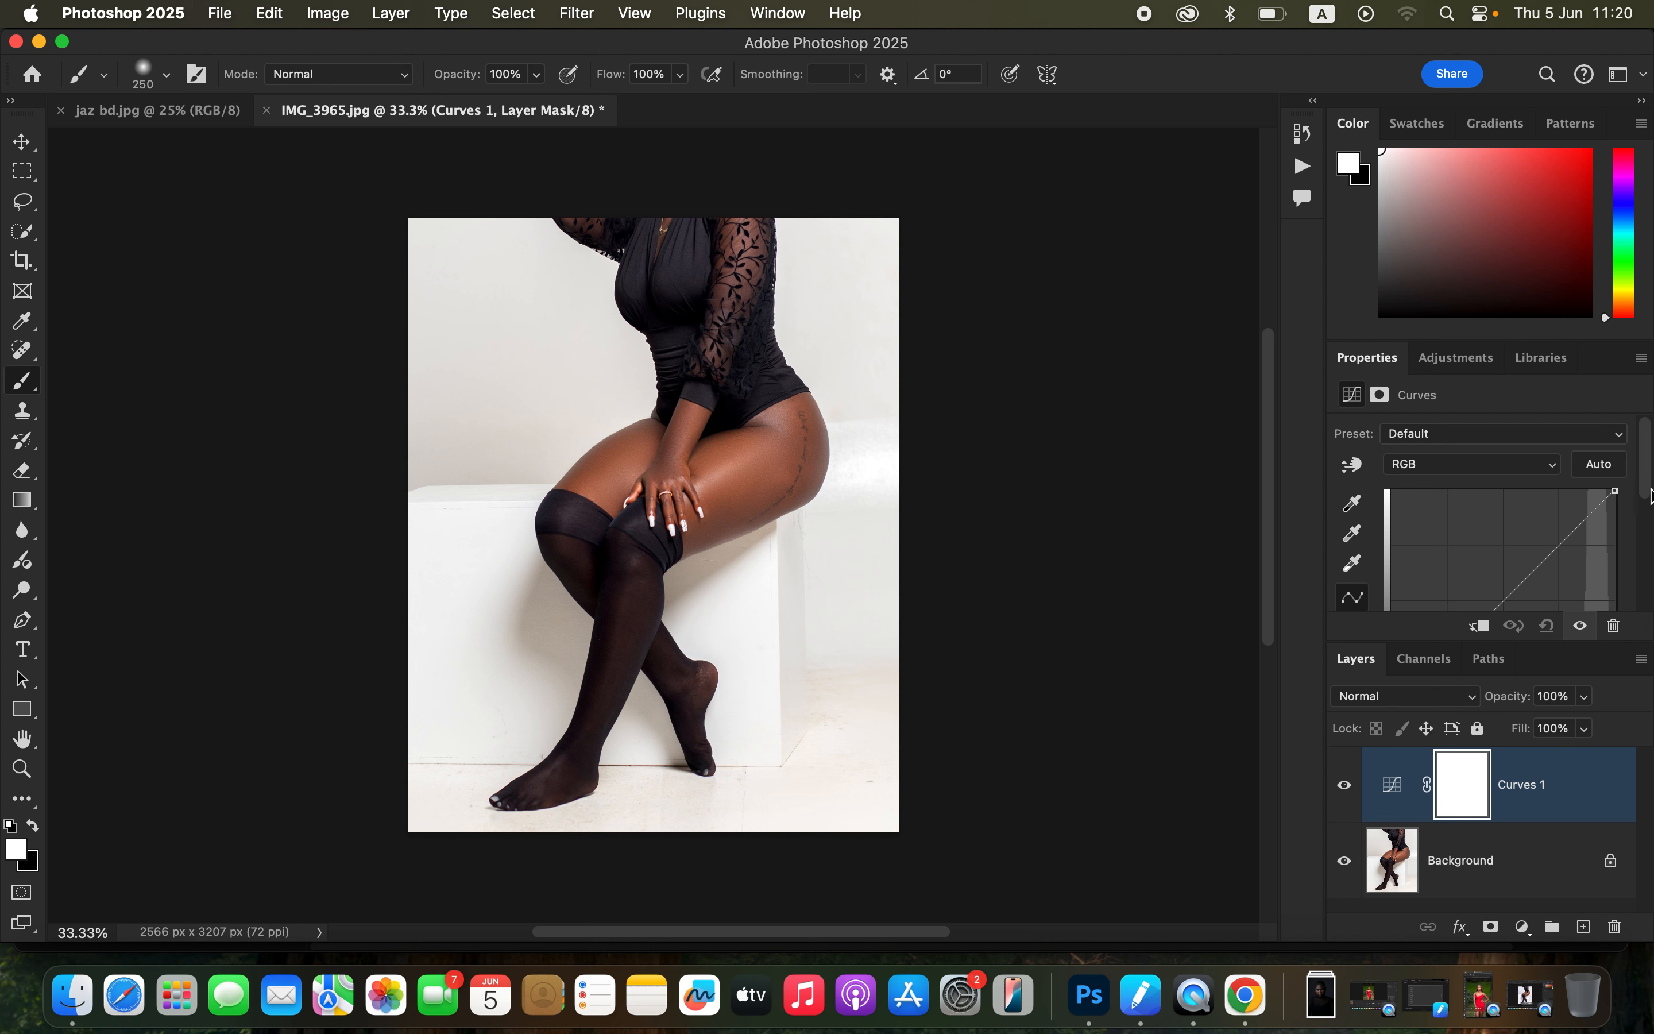
{"action": "left_click_drag", "start_coordinate": [1649, 485], "coordinate": [1649, 500]}
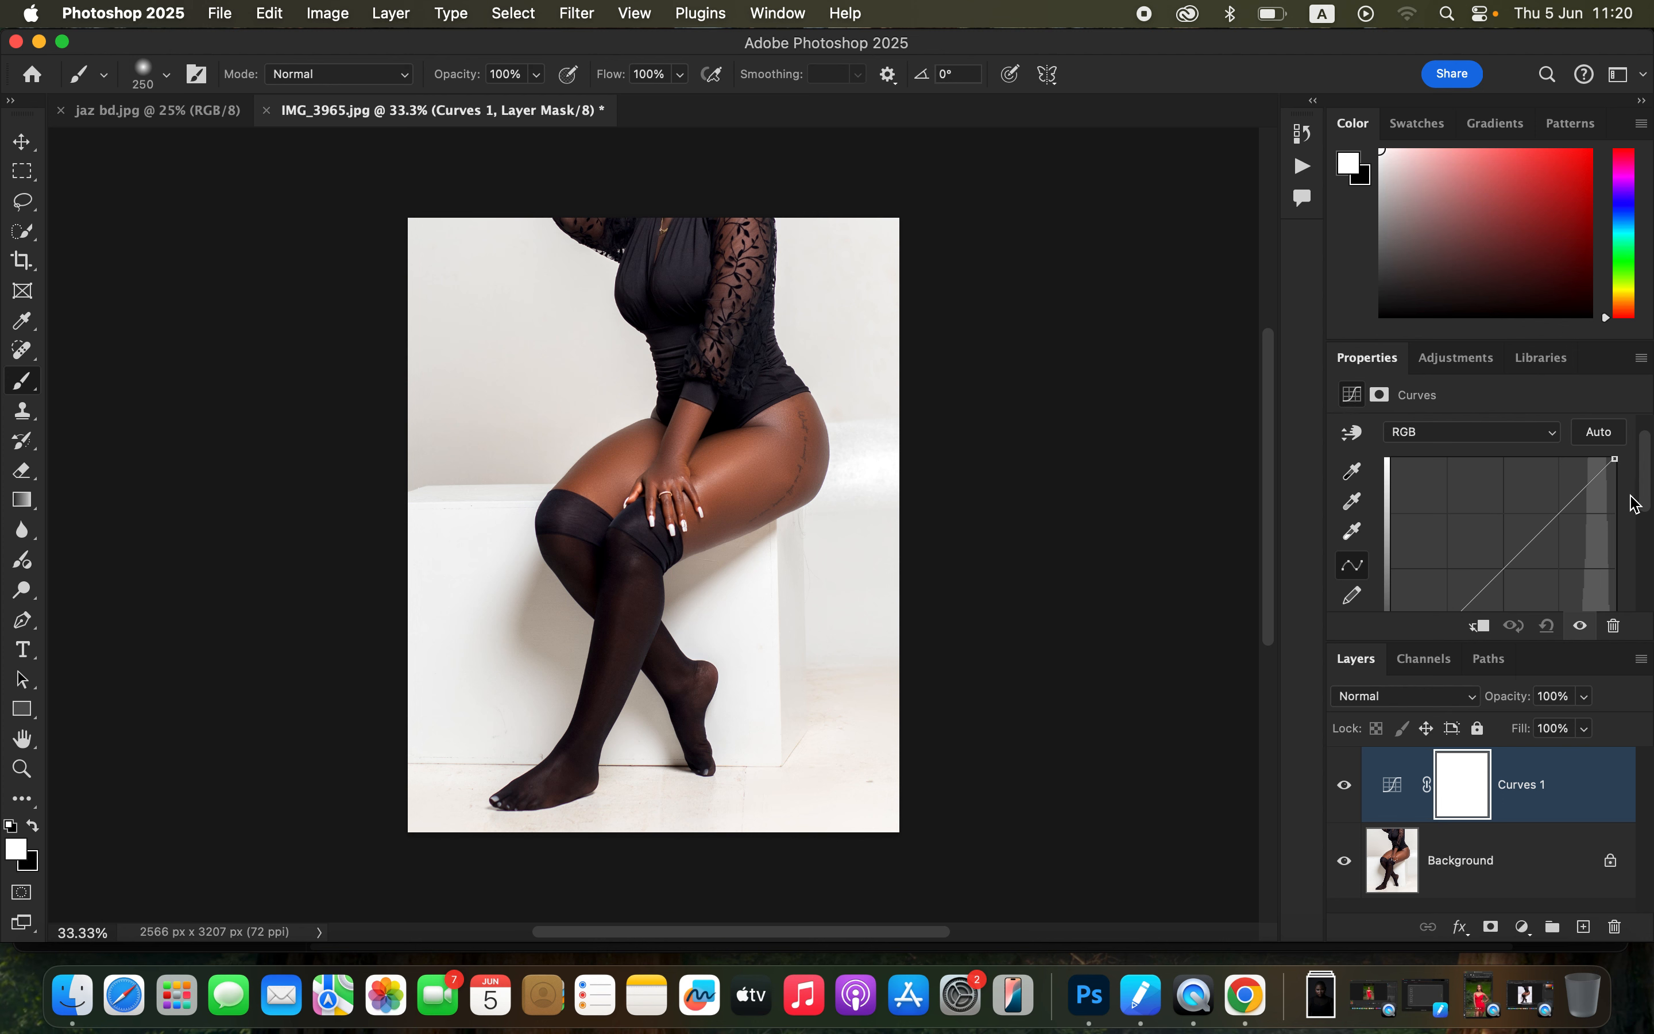
{"action": "left_click_drag", "start_coordinate": [1647, 498], "coordinate": [1652, 545]}
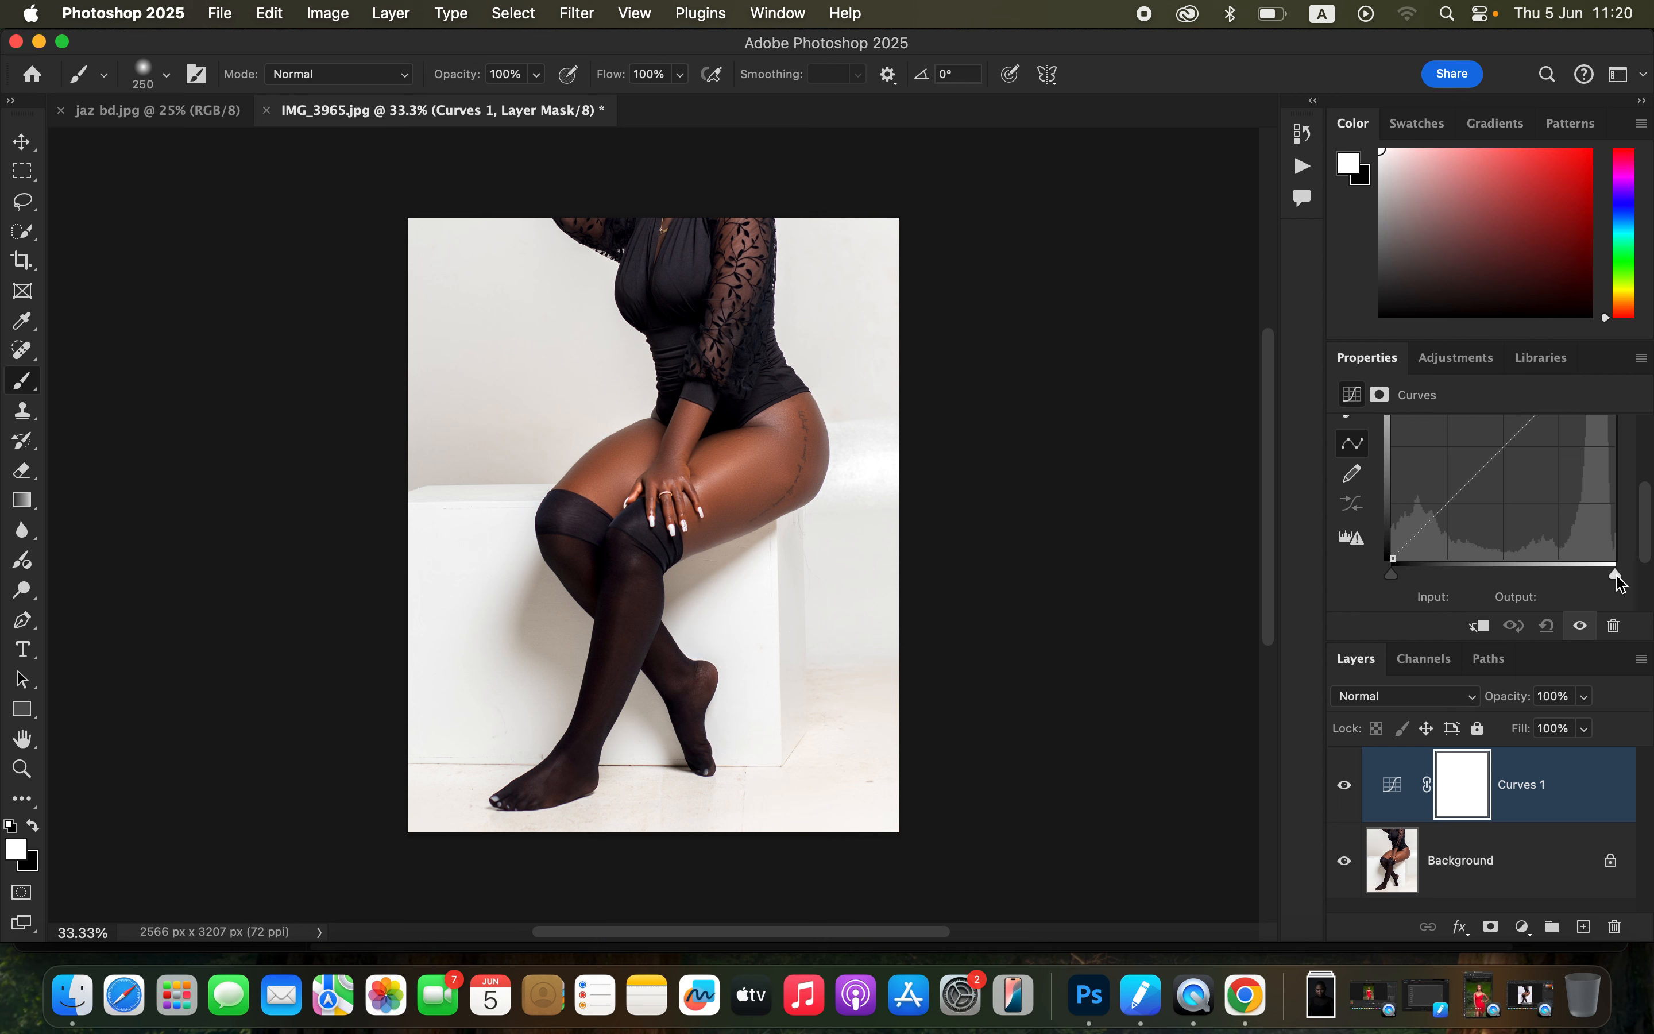
{"action": "left_click_drag", "start_coordinate": [1618, 580], "coordinate": [1545, 592]}
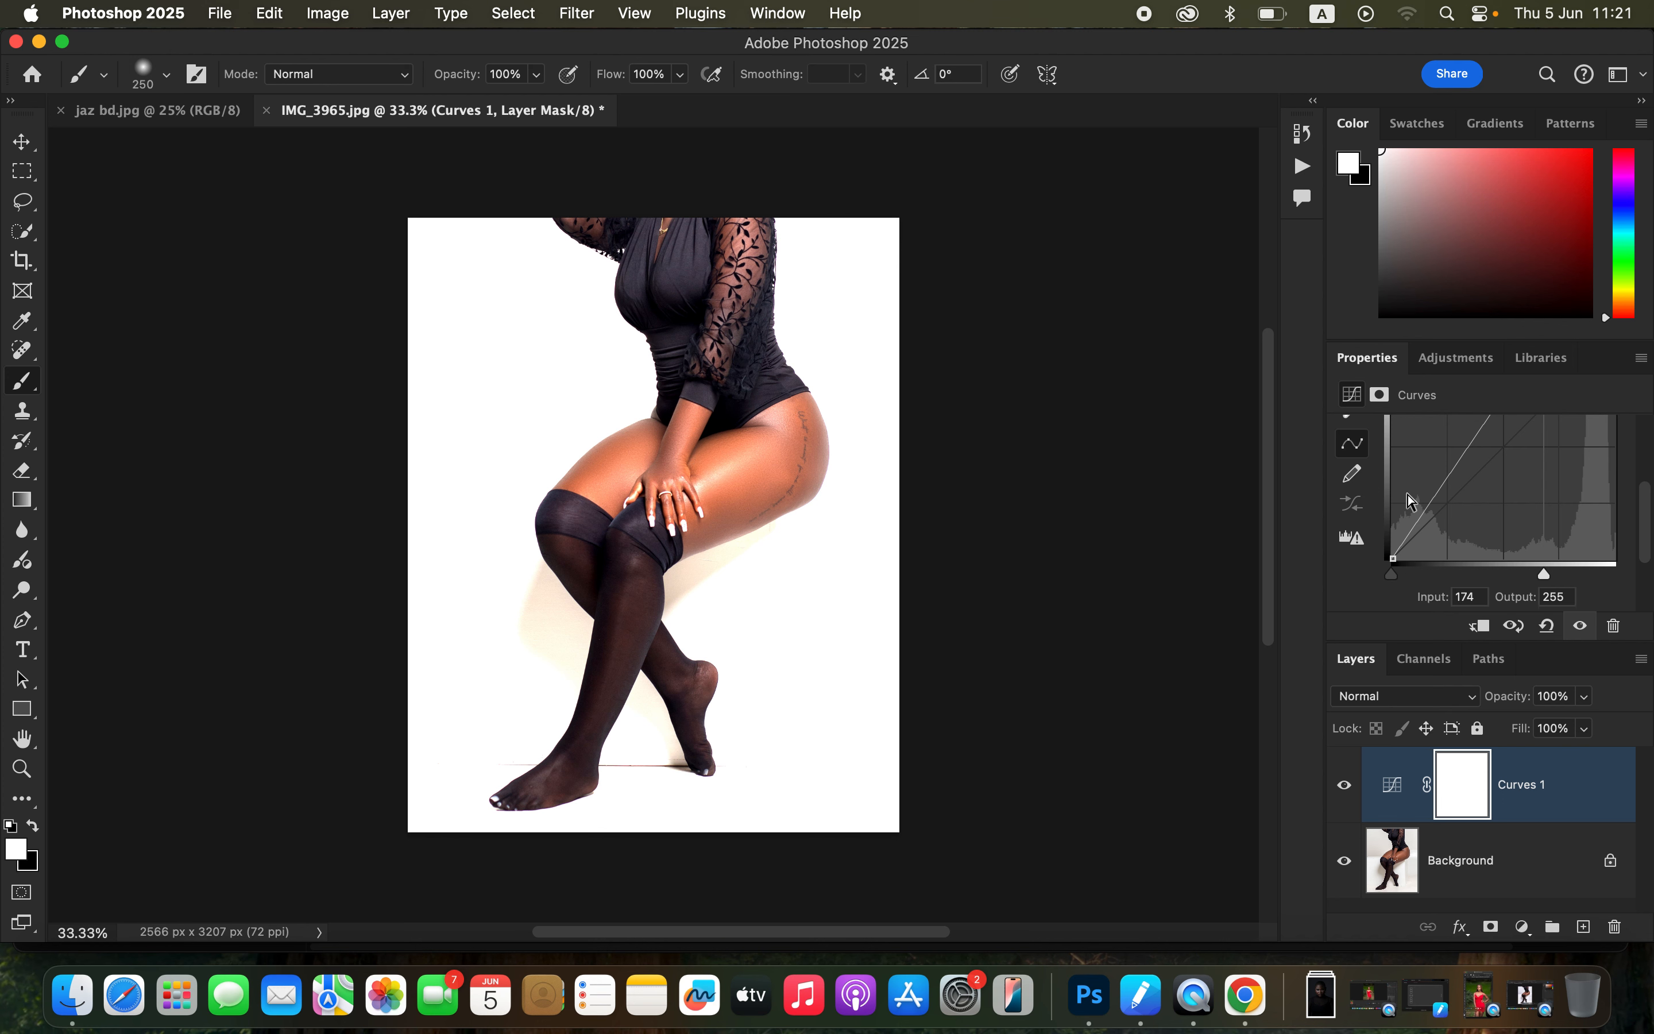
{"action": "left_click_drag", "start_coordinate": [1543, 571], "coordinate": [1531, 575]}
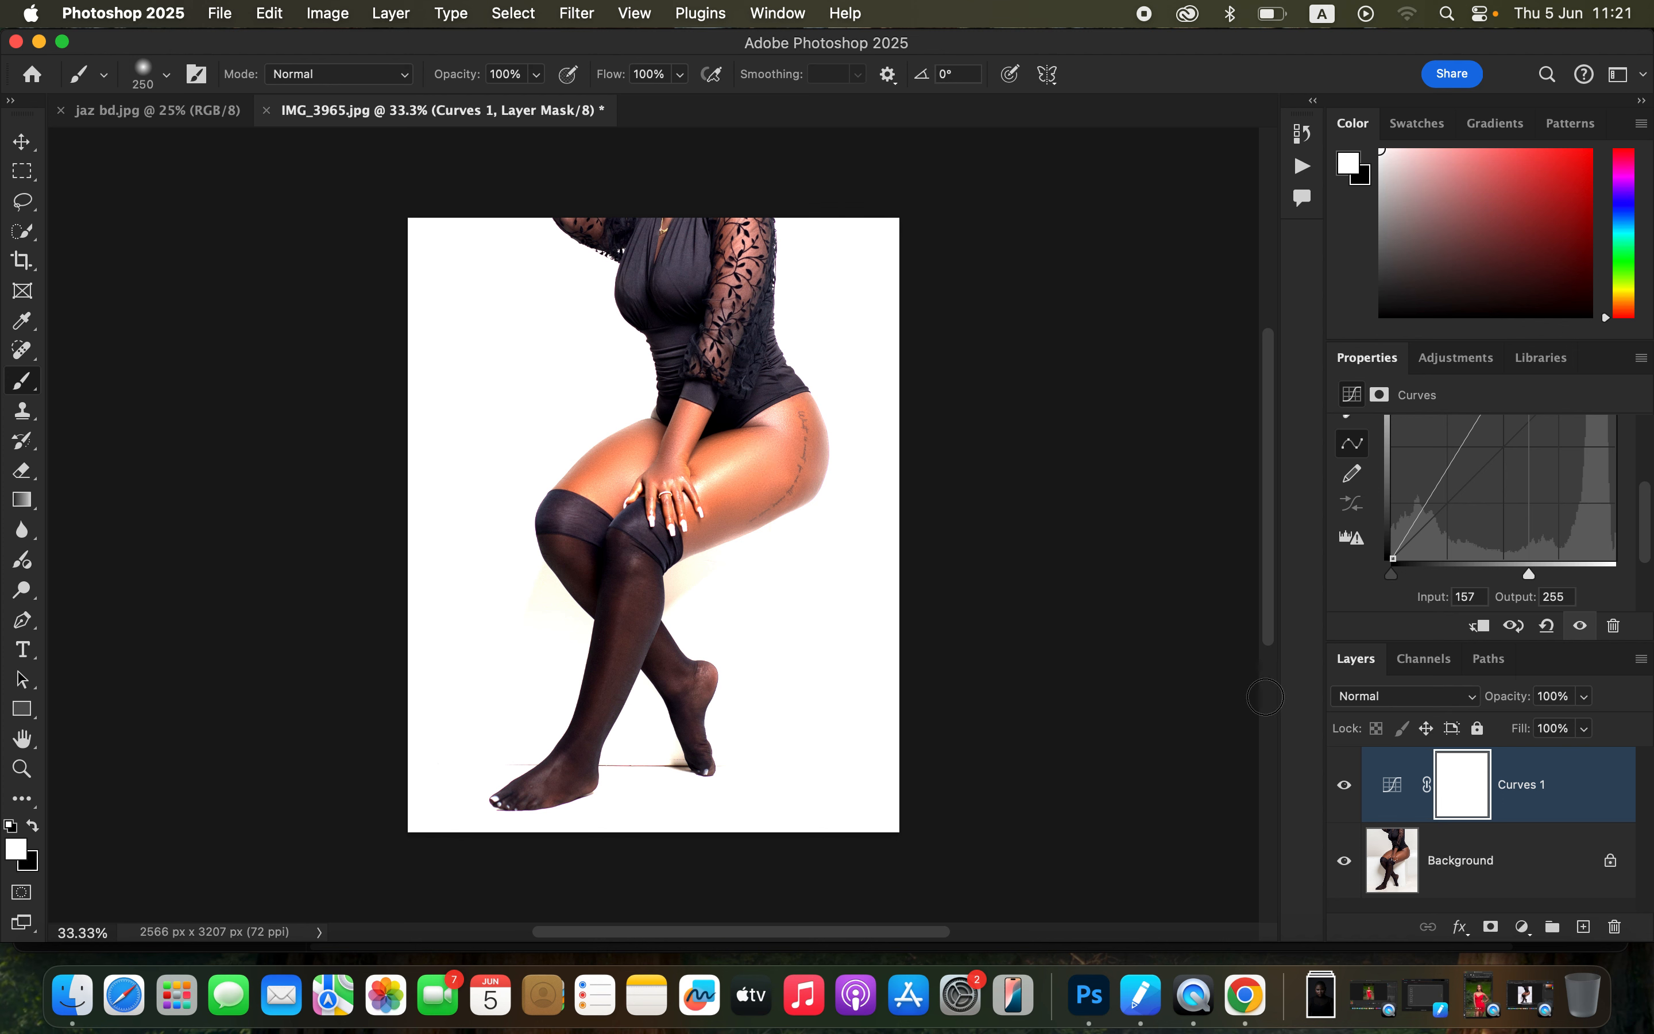
Step: In the Curves layer's blending options, keep Blend If on Gray and raise the underlying layer's black slider to 139
{"action": "right_click", "coordinate": [1594, 788]}
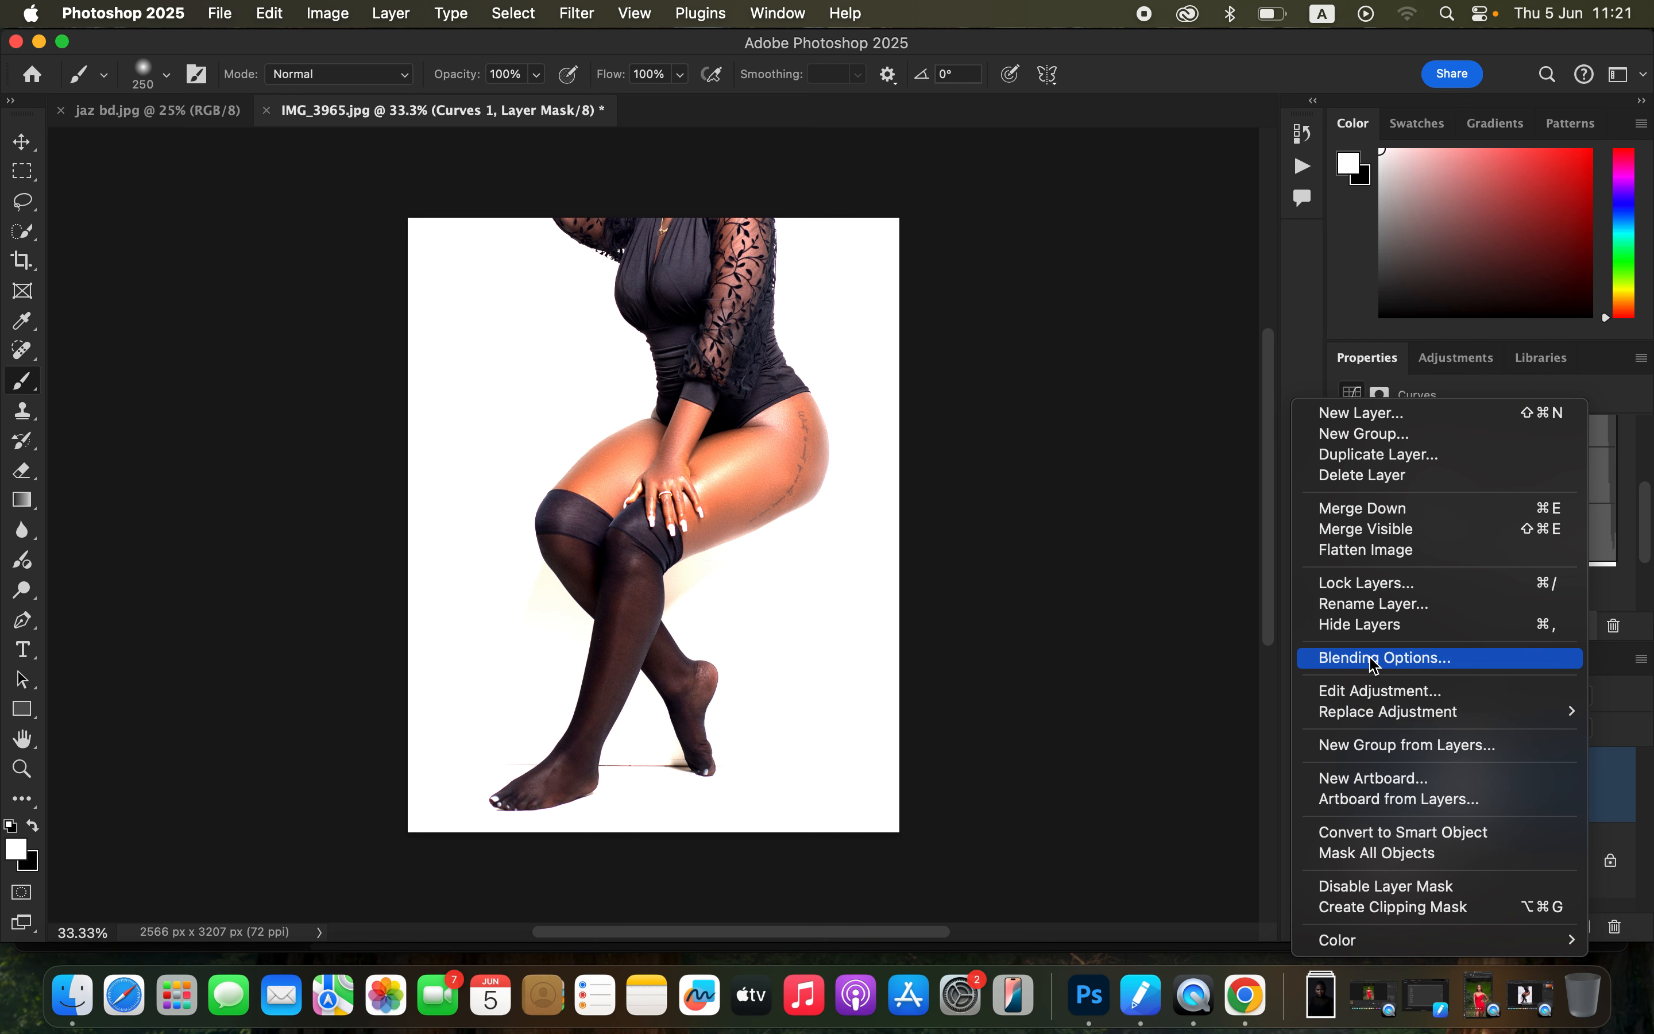
{"action": "left_click", "coordinate": [1416, 660]}
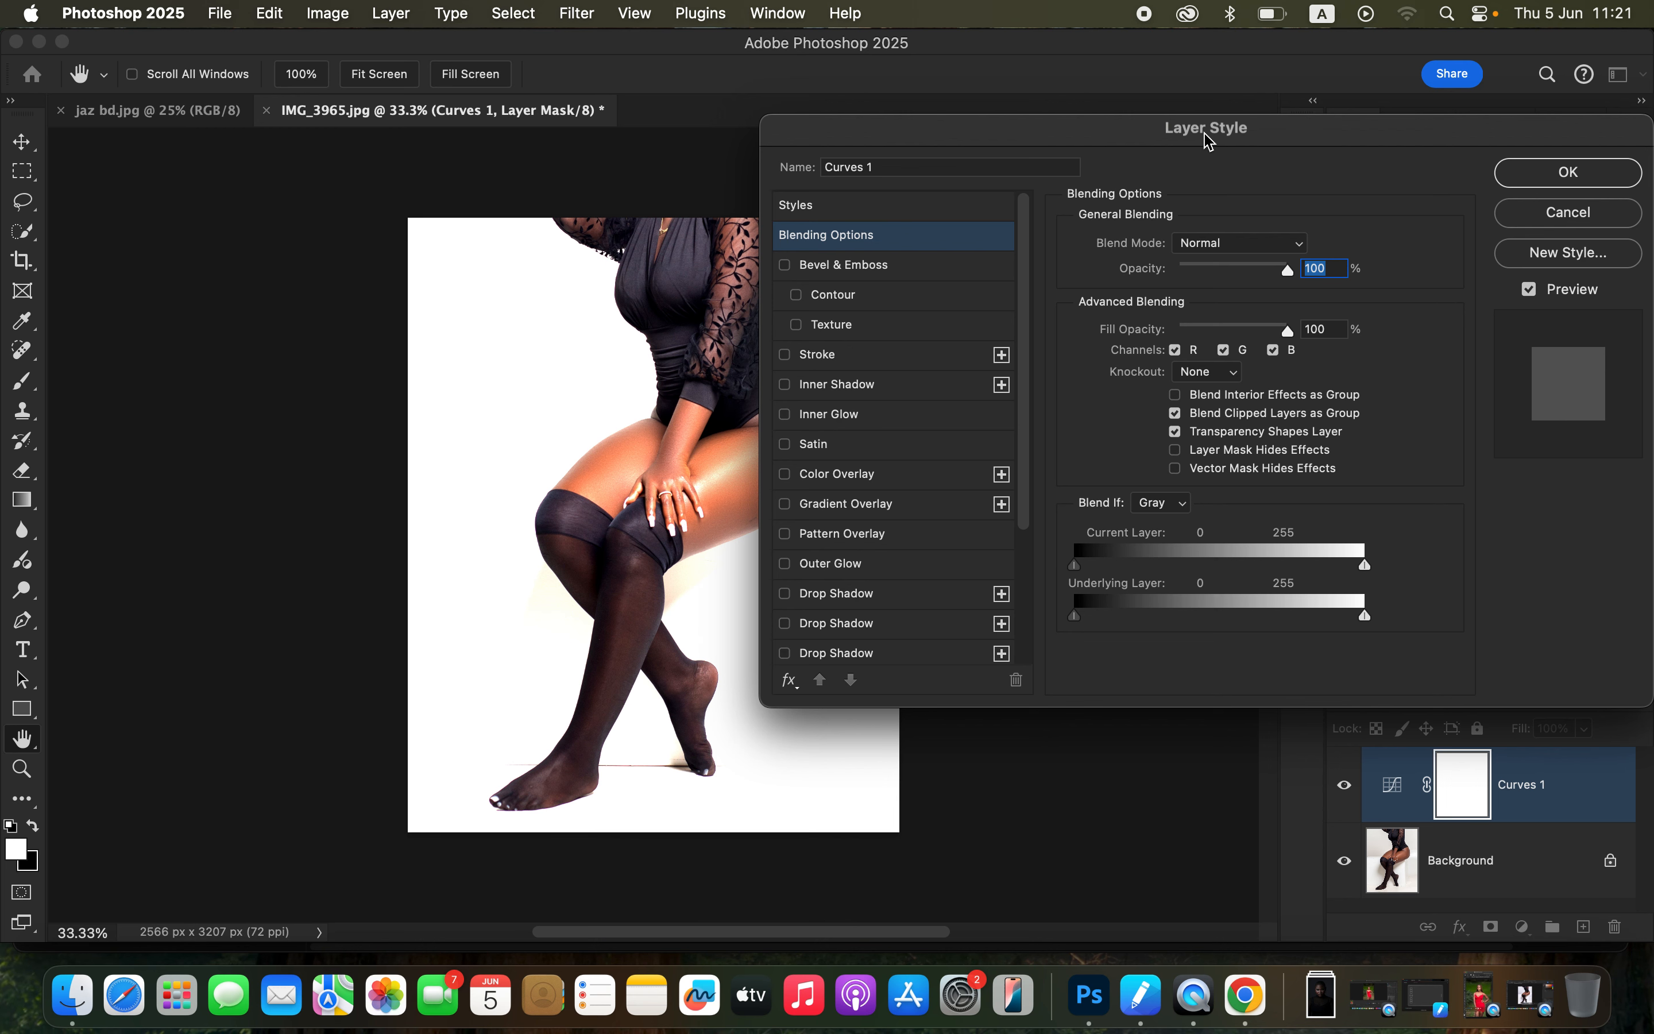
{"action": "left_click_drag", "start_coordinate": [1215, 132], "coordinate": [1269, 52]}
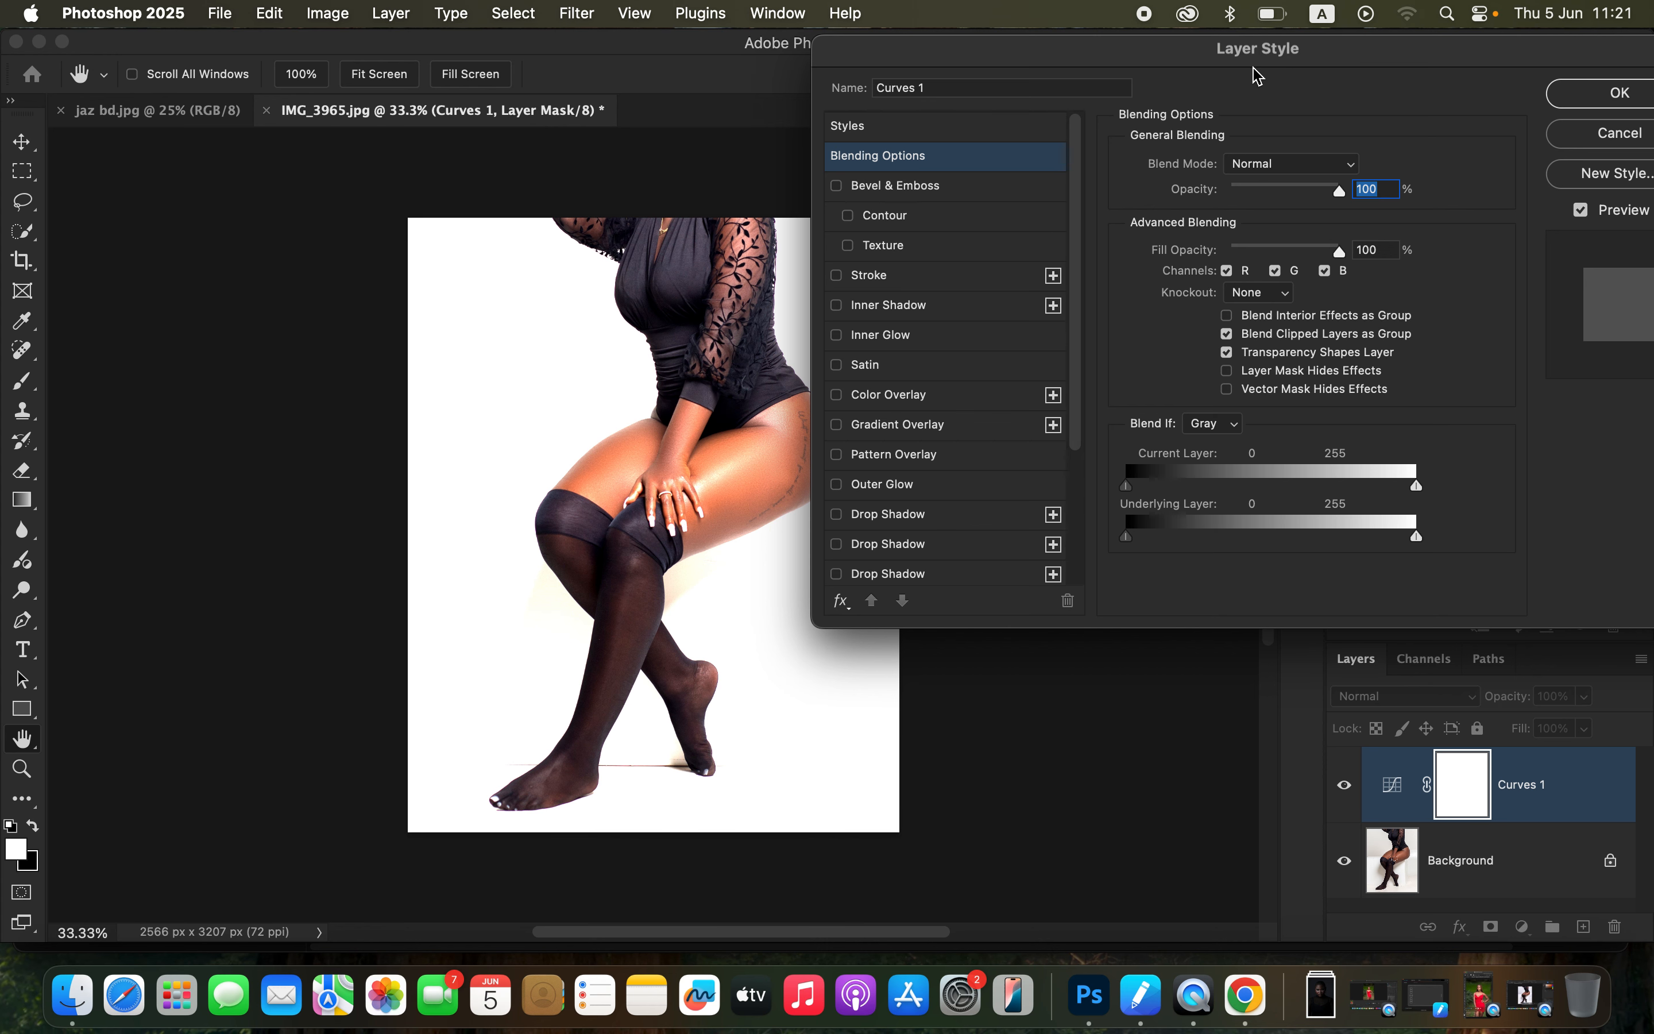
{"action": "left_click_drag", "start_coordinate": [1426, 61], "coordinate": [1393, 60]}
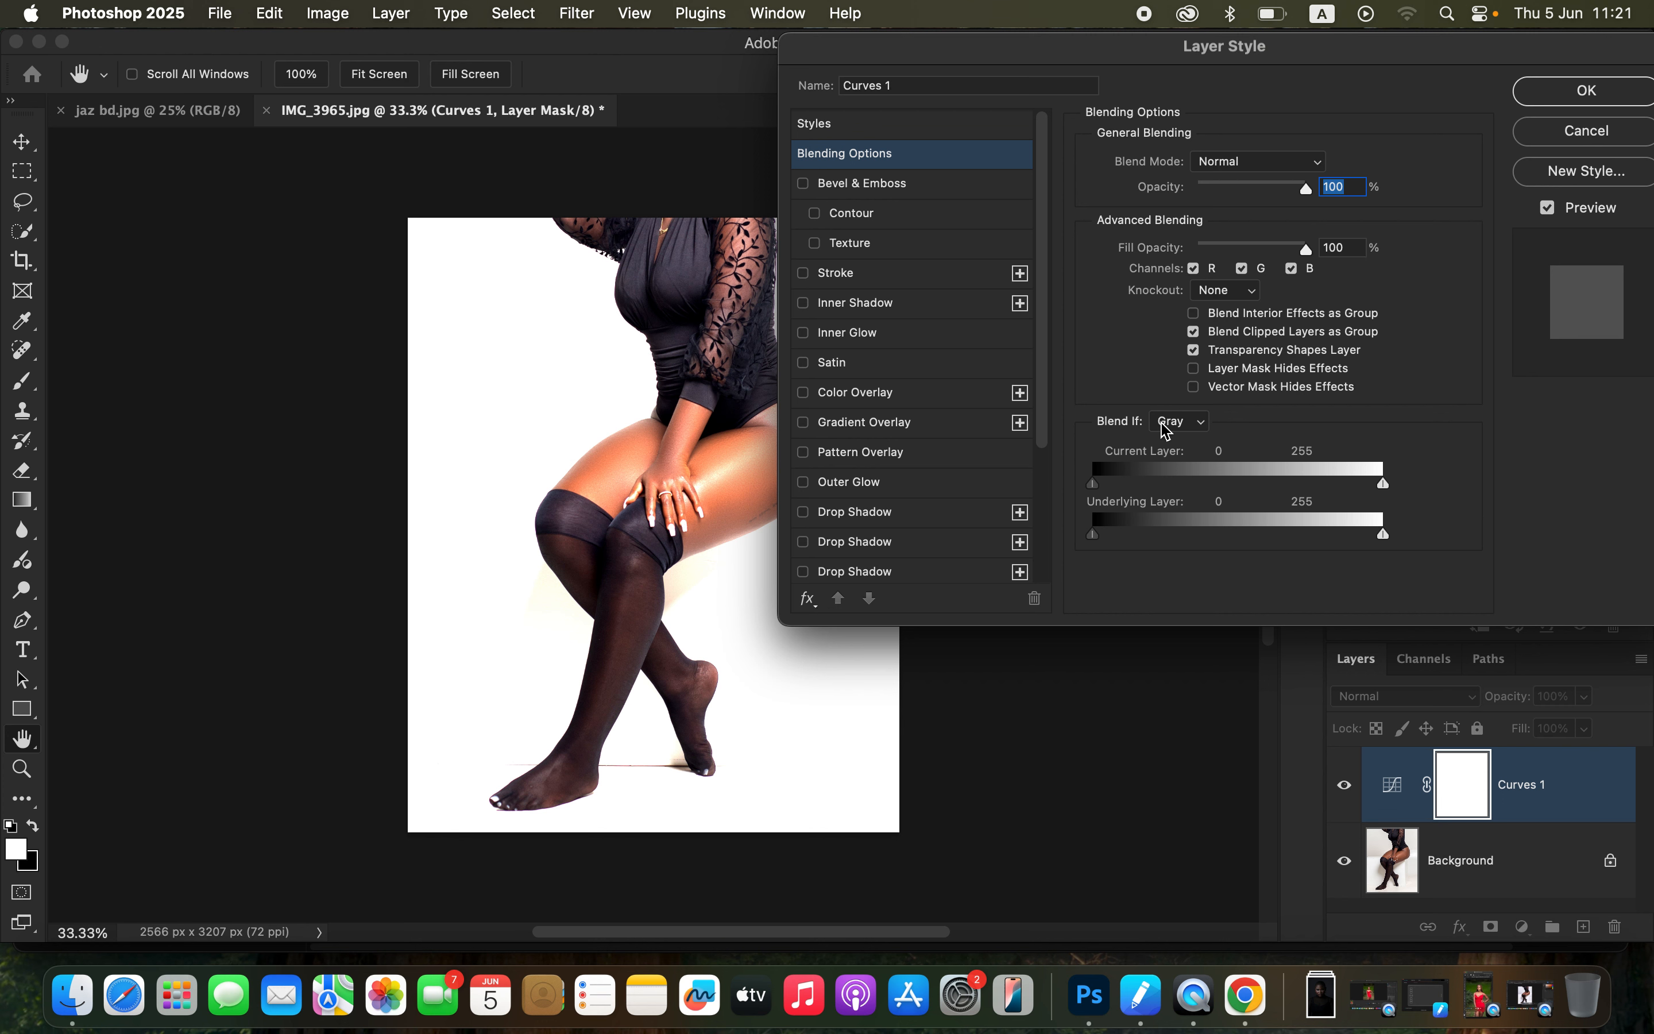
{"action": "left_click", "coordinate": [1195, 424]}
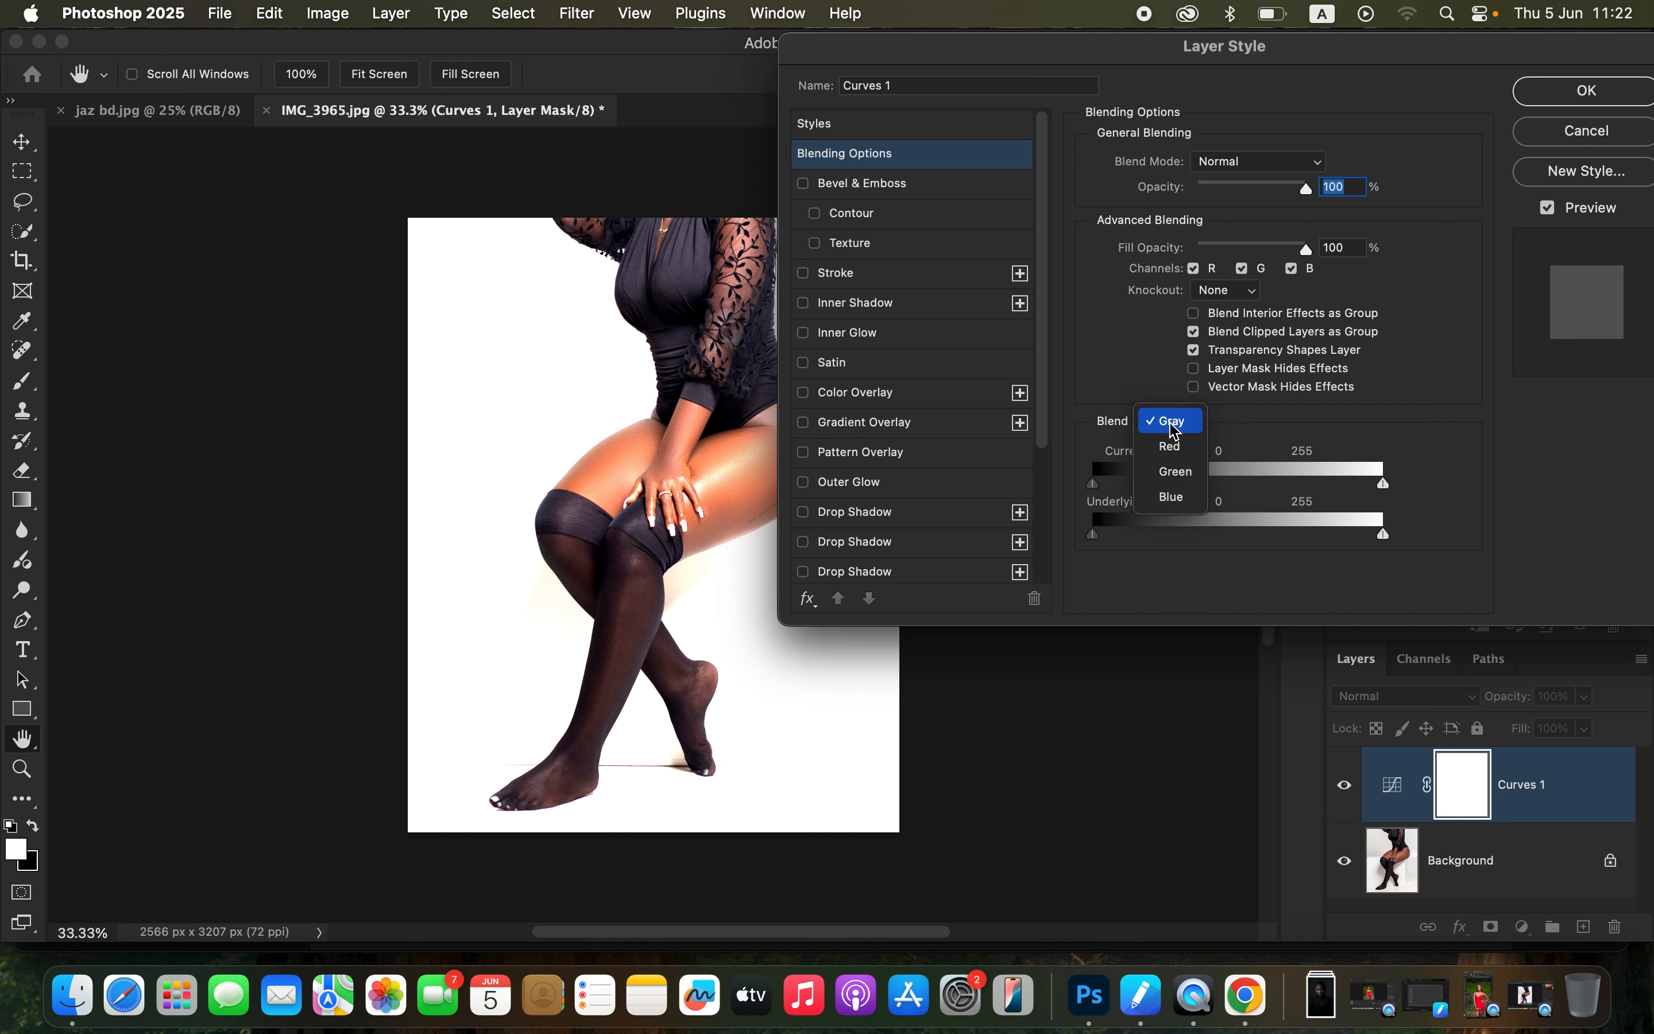
{"action": "left_click", "coordinate": [1186, 423]}
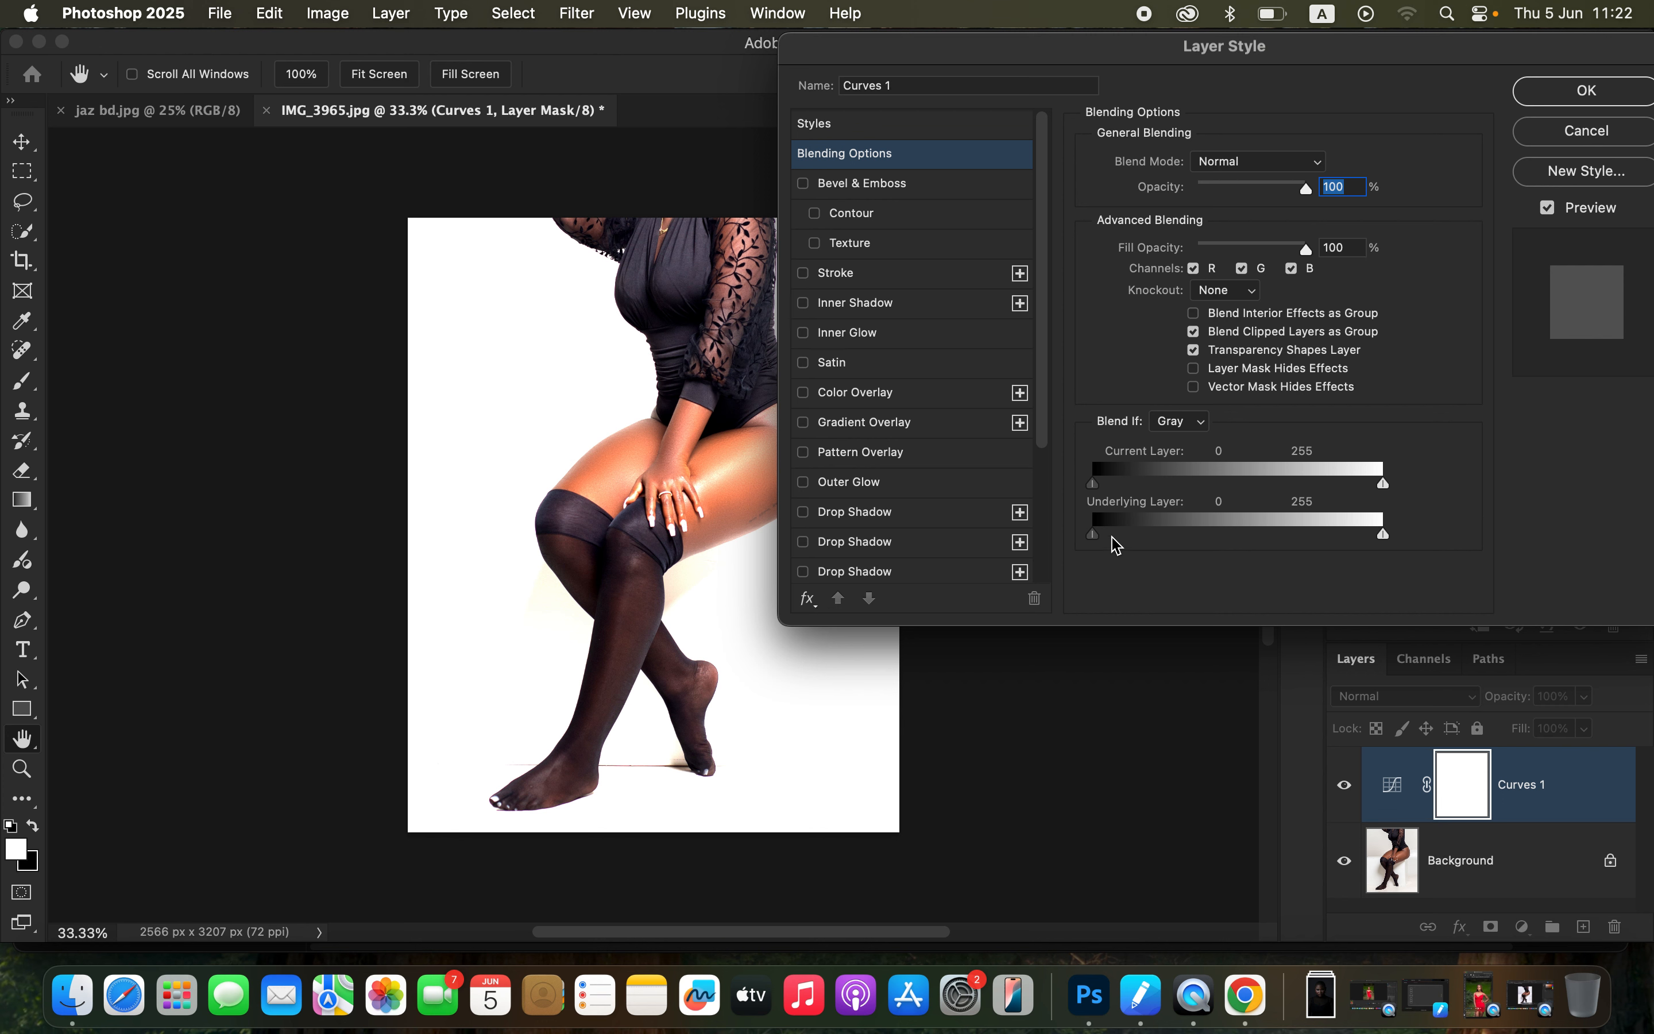
{"action": "left_click_drag", "start_coordinate": [1201, 66], "coordinate": [1257, 72]}
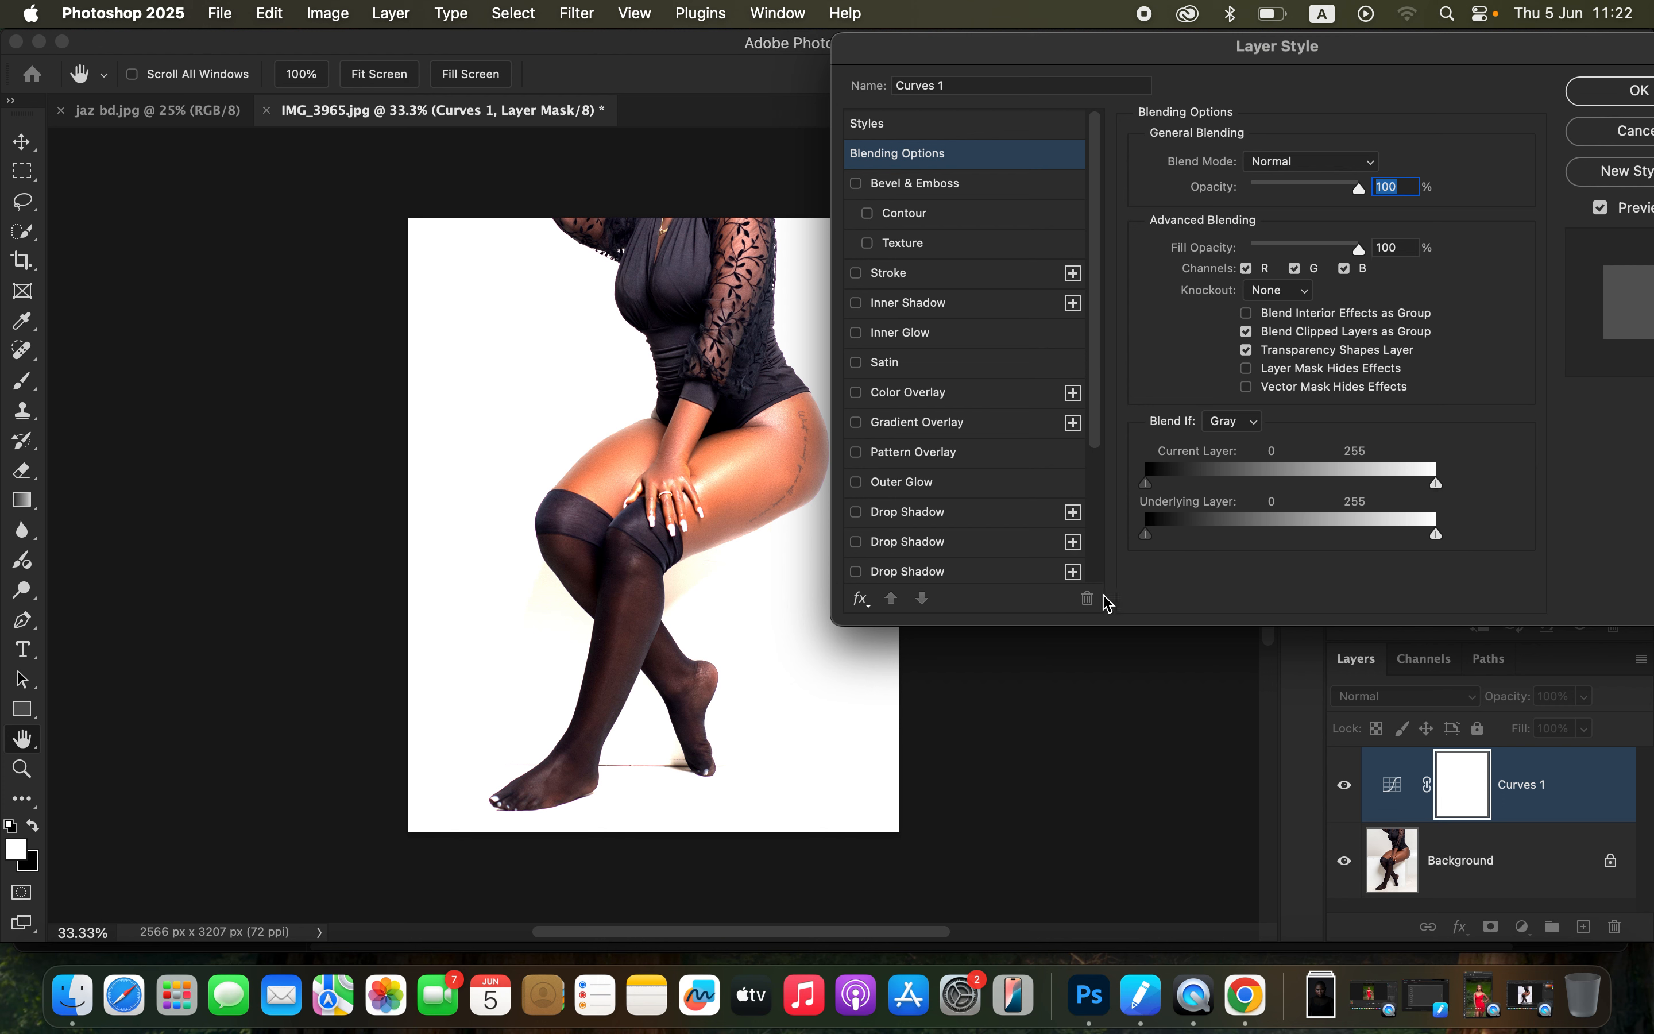
{"action": "left_click", "coordinate": [1152, 540]}
{"action": "left_click_drag", "start_coordinate": [1149, 537], "coordinate": [1273, 537]}
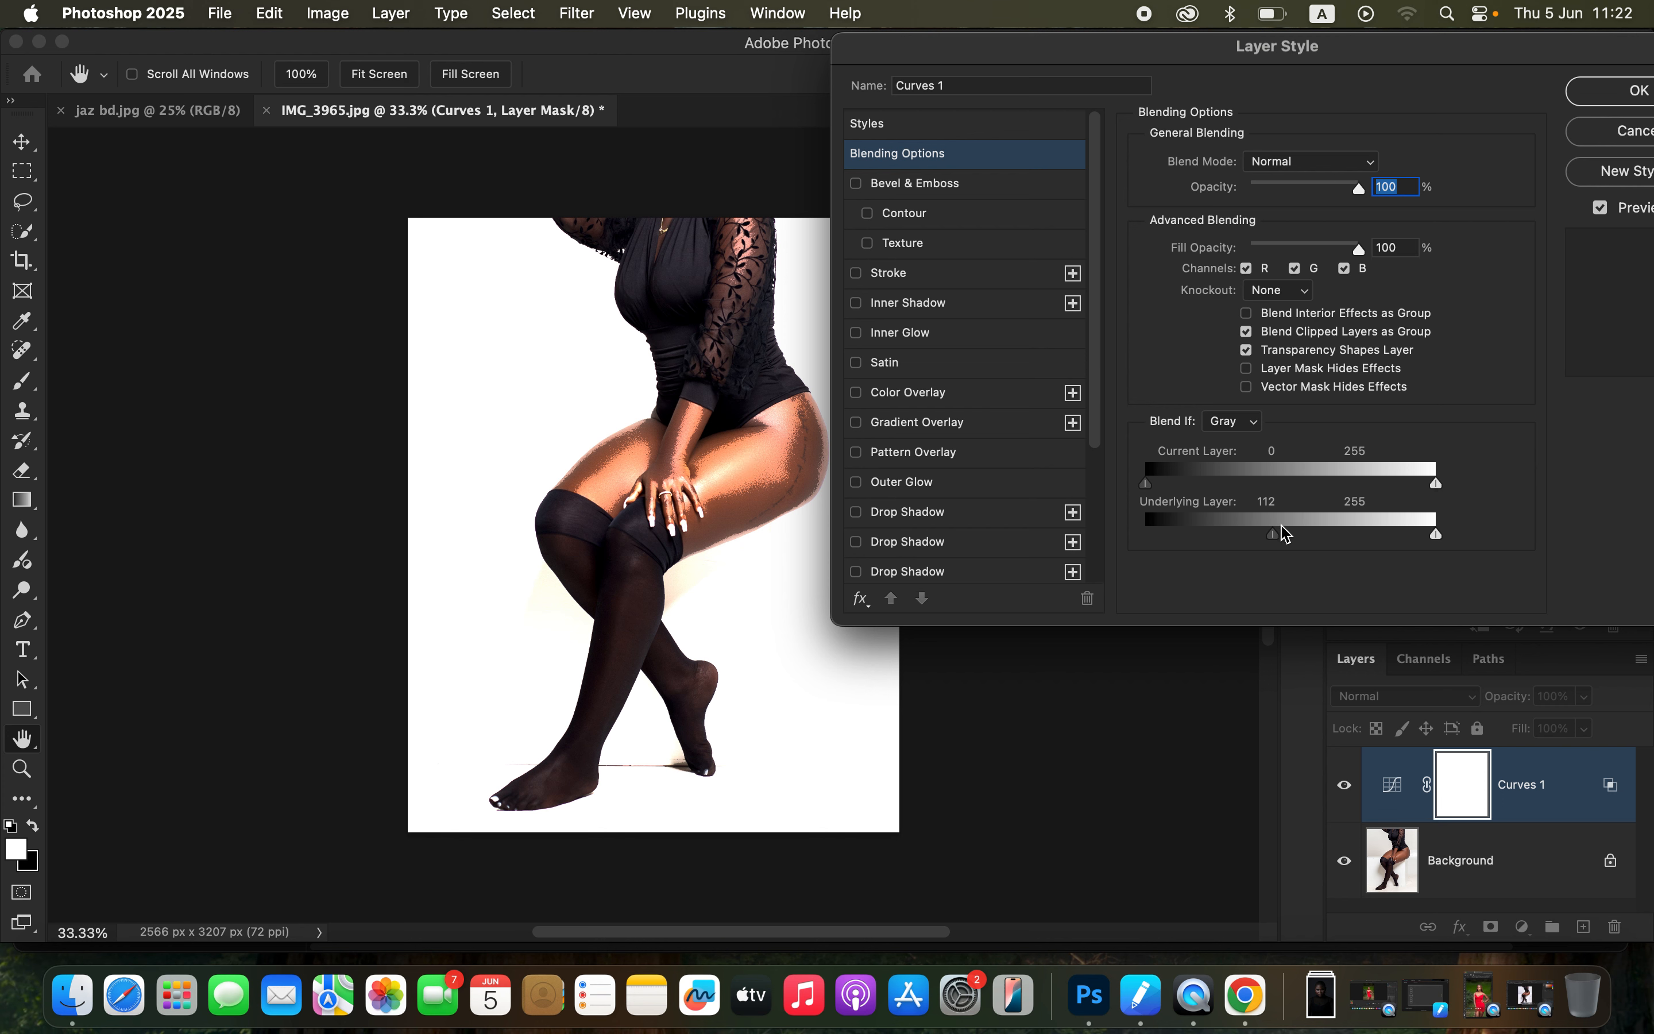
{"action": "left_click_drag", "start_coordinate": [1274, 538], "coordinate": [1306, 537]}
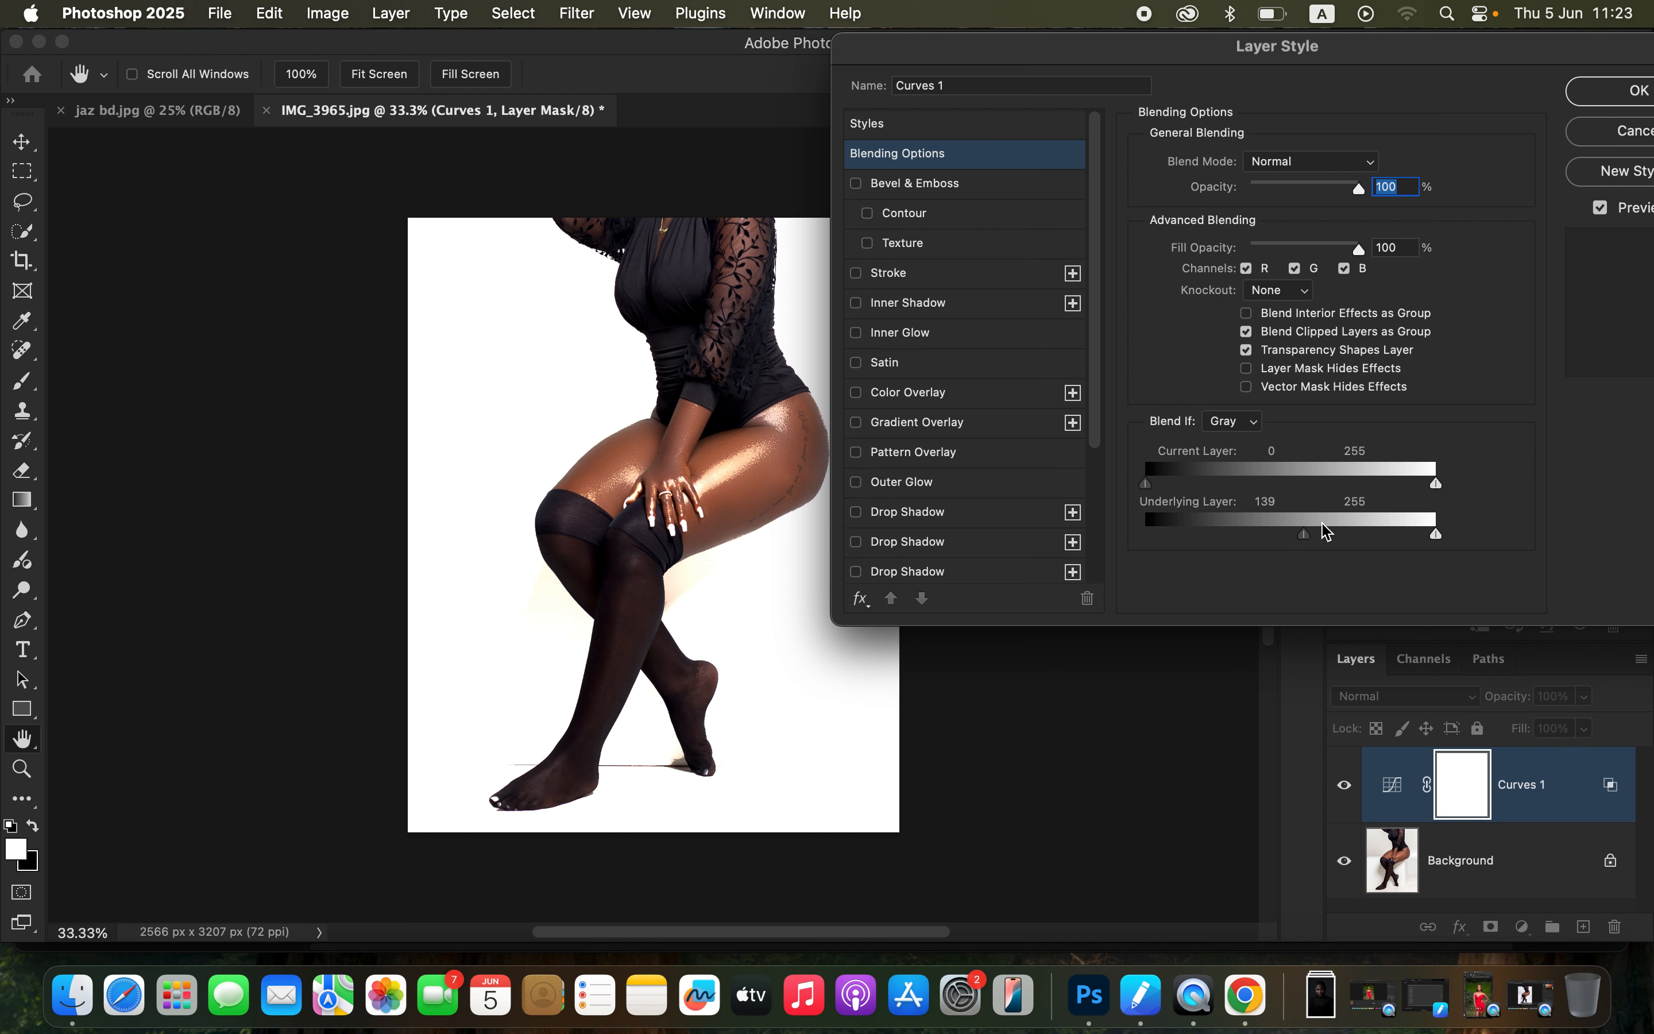
Step: Split the underlying layer's black slider to 139 / 176 for a smoother transition and apply the blending options
{"action": "key", "text": "alt"}
{"action": "key", "text": "alt"}
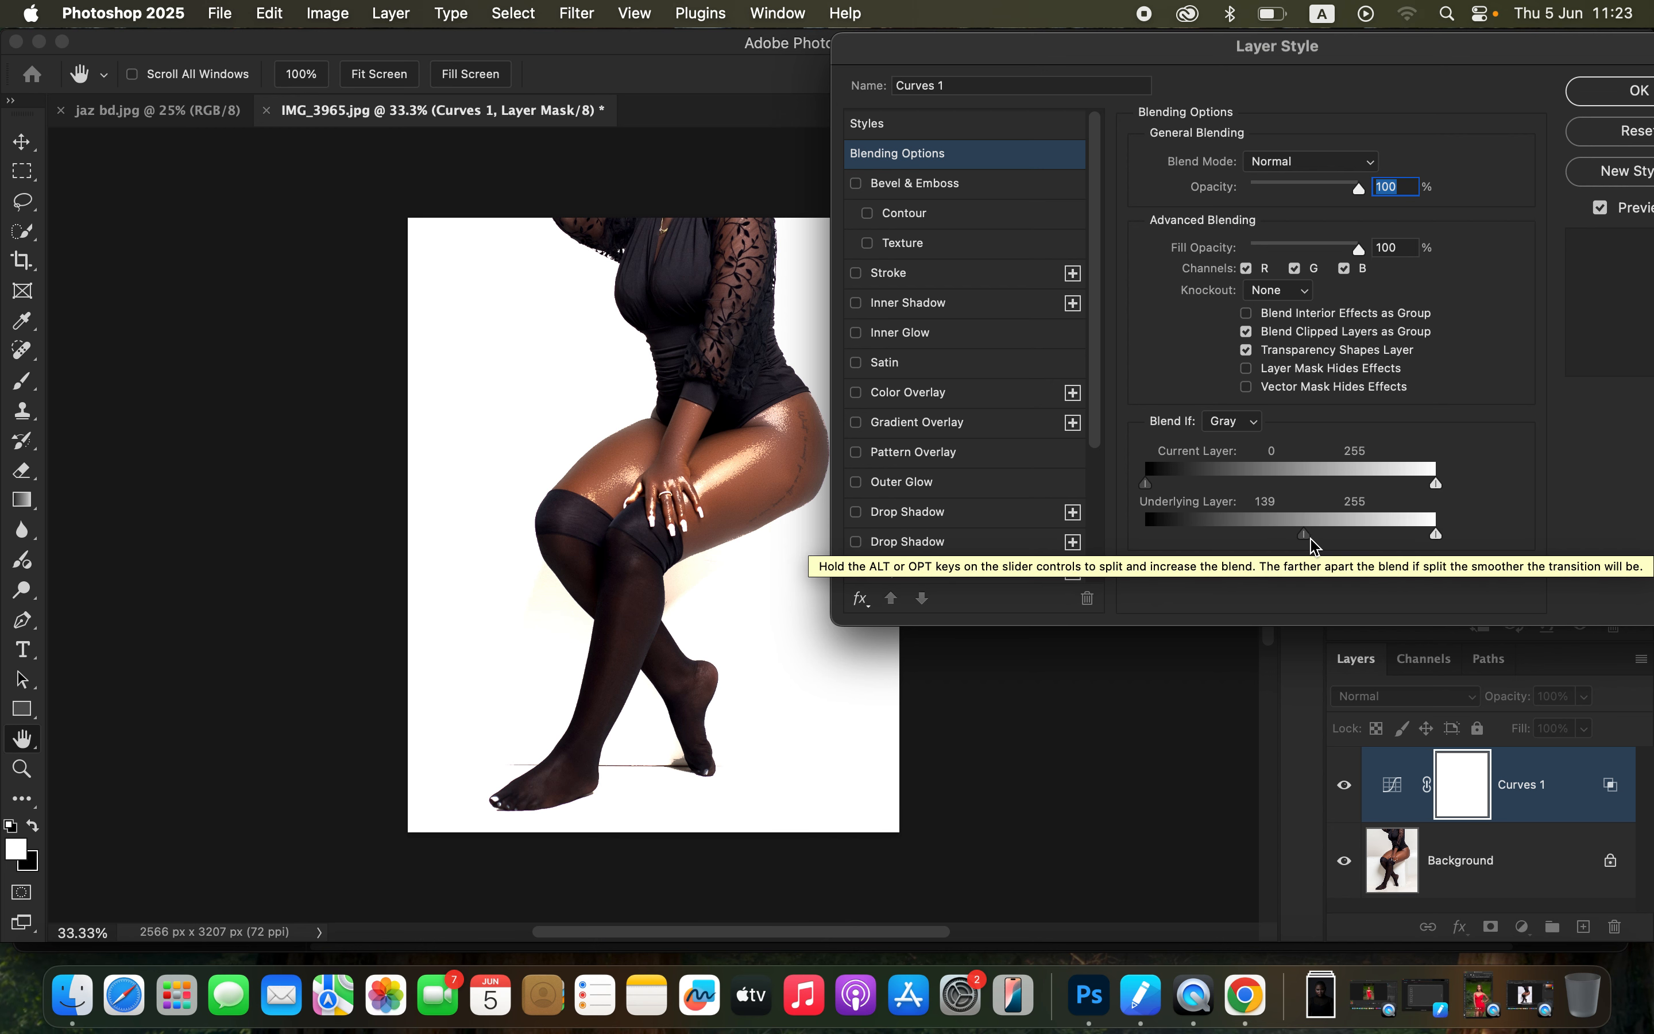
{"action": "left_click", "coordinate": [1313, 542]}
{"action": "left_click_drag", "start_coordinate": [1316, 545], "coordinate": [1353, 517]}
{"action": "left_click_drag", "start_coordinate": [1436, 60], "coordinate": [1152, 83]}
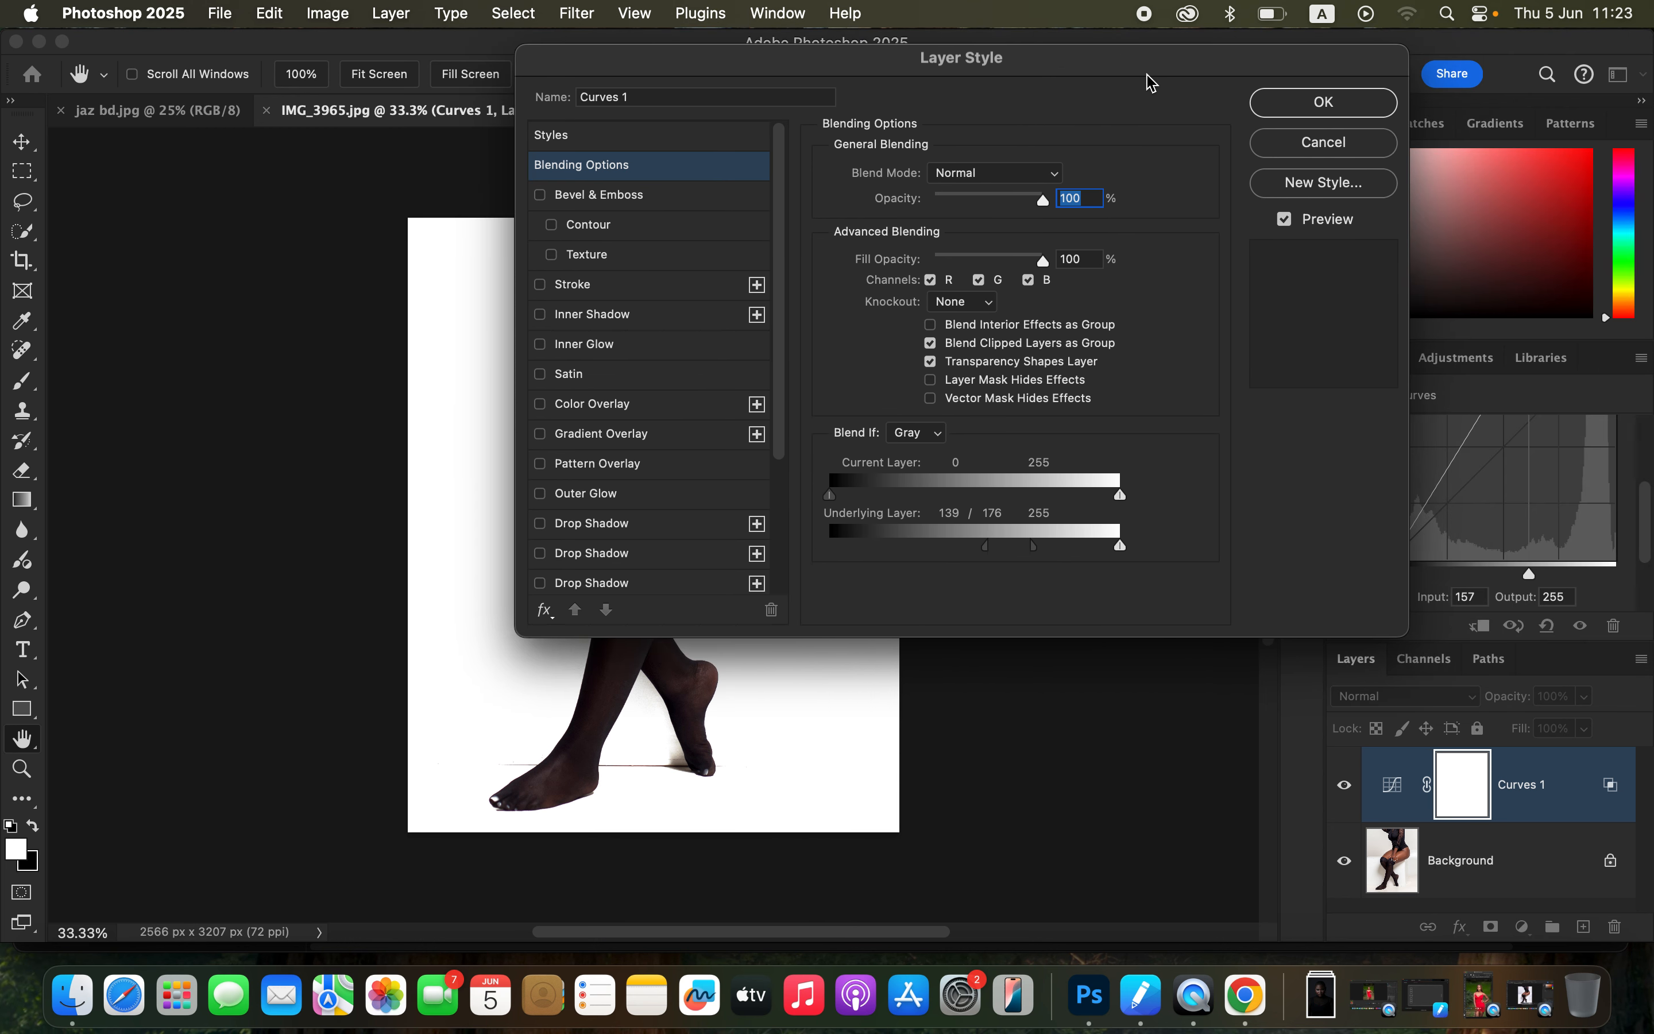
{"action": "left_click", "coordinate": [1331, 109]}
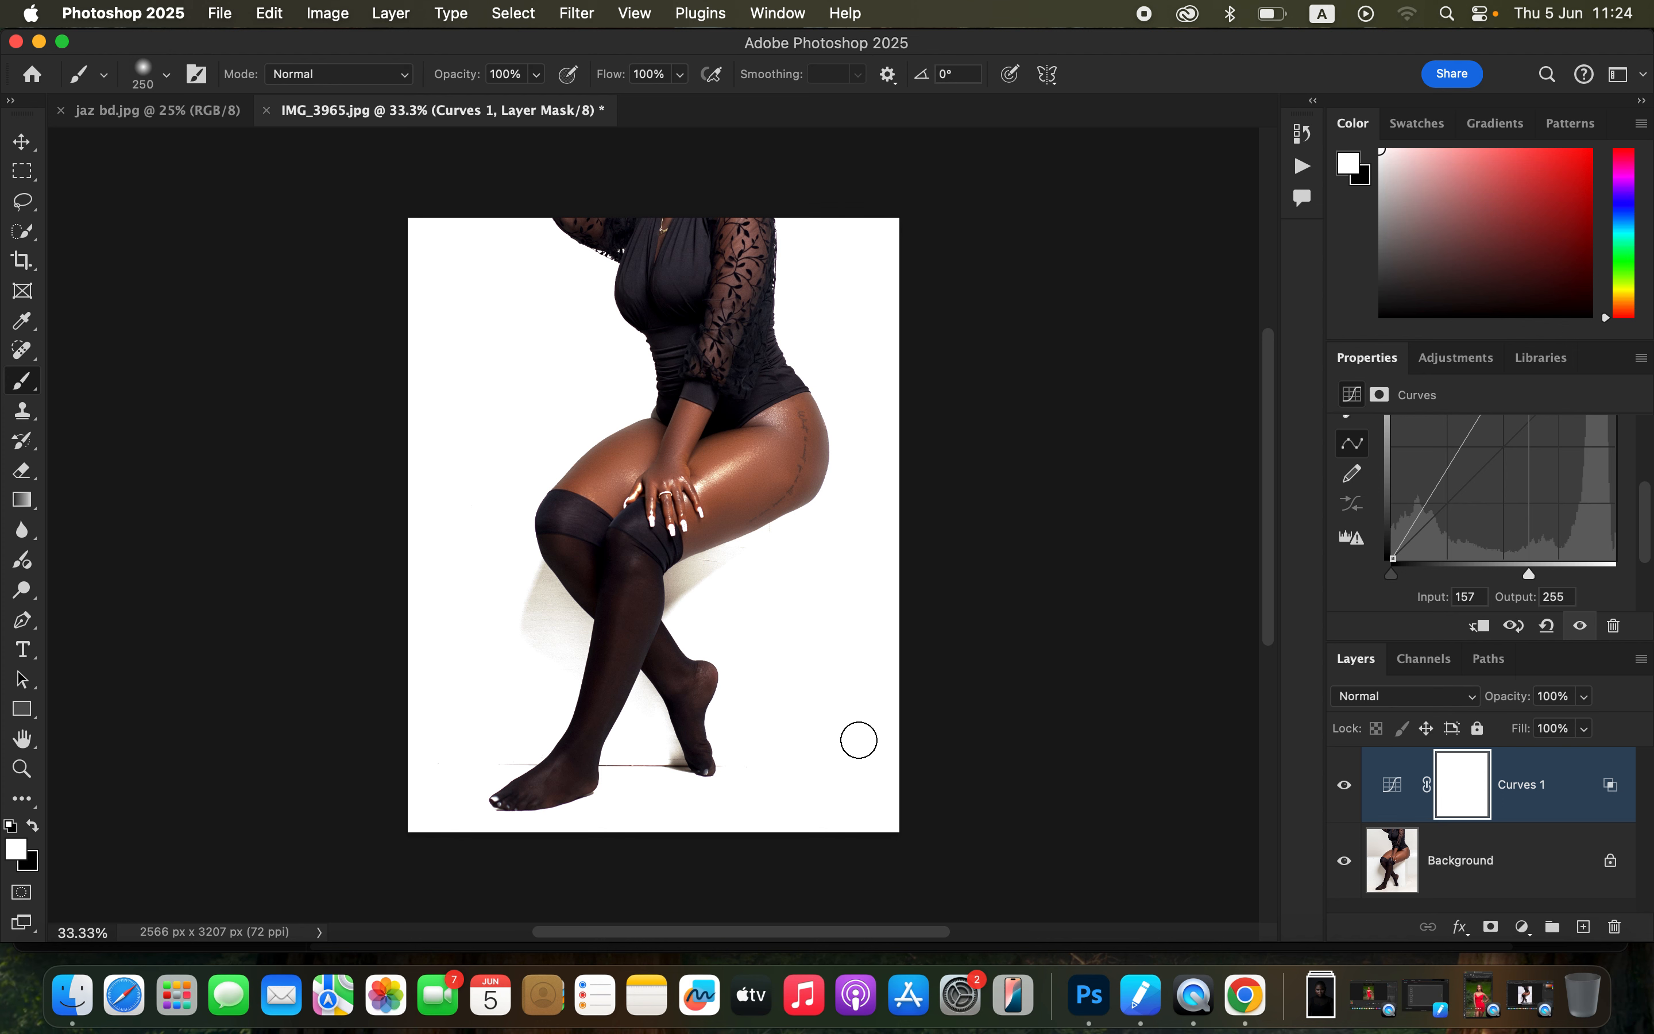
Step: Set the Curves 1 layer's blend mode to Linear Dodge (Add) and compare the photo with and without the layer
{"action": "left_click", "coordinate": [1414, 704]}
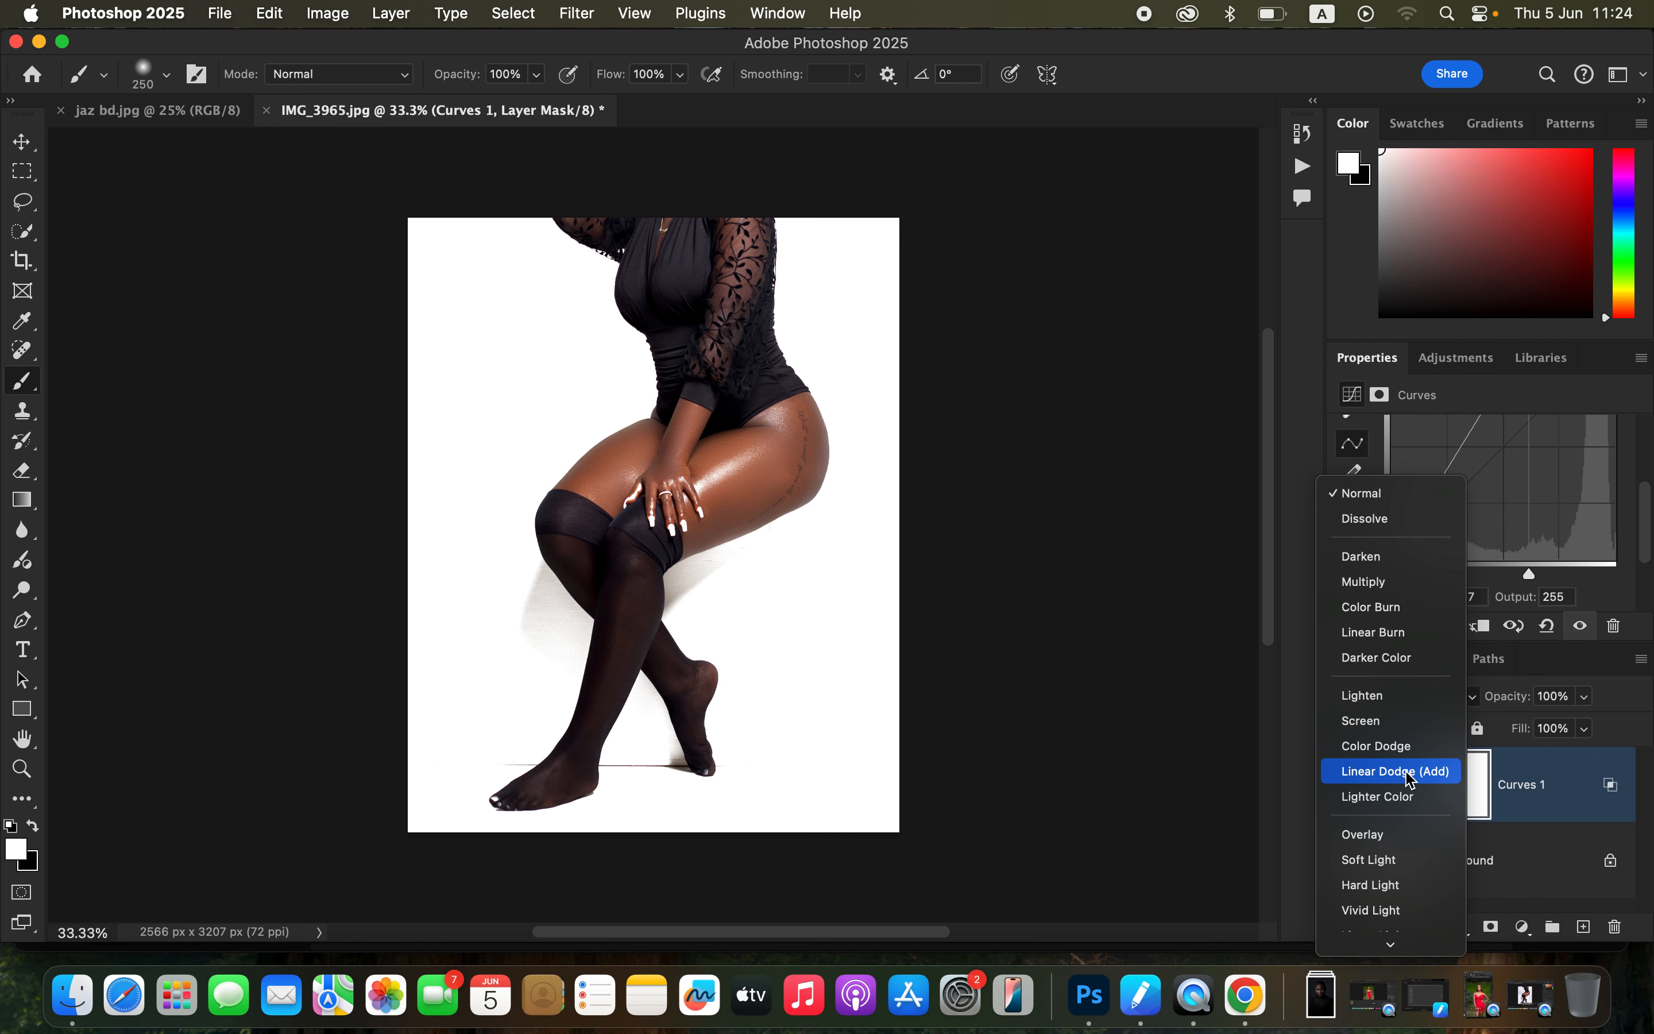
{"action": "left_click", "coordinate": [1410, 775]}
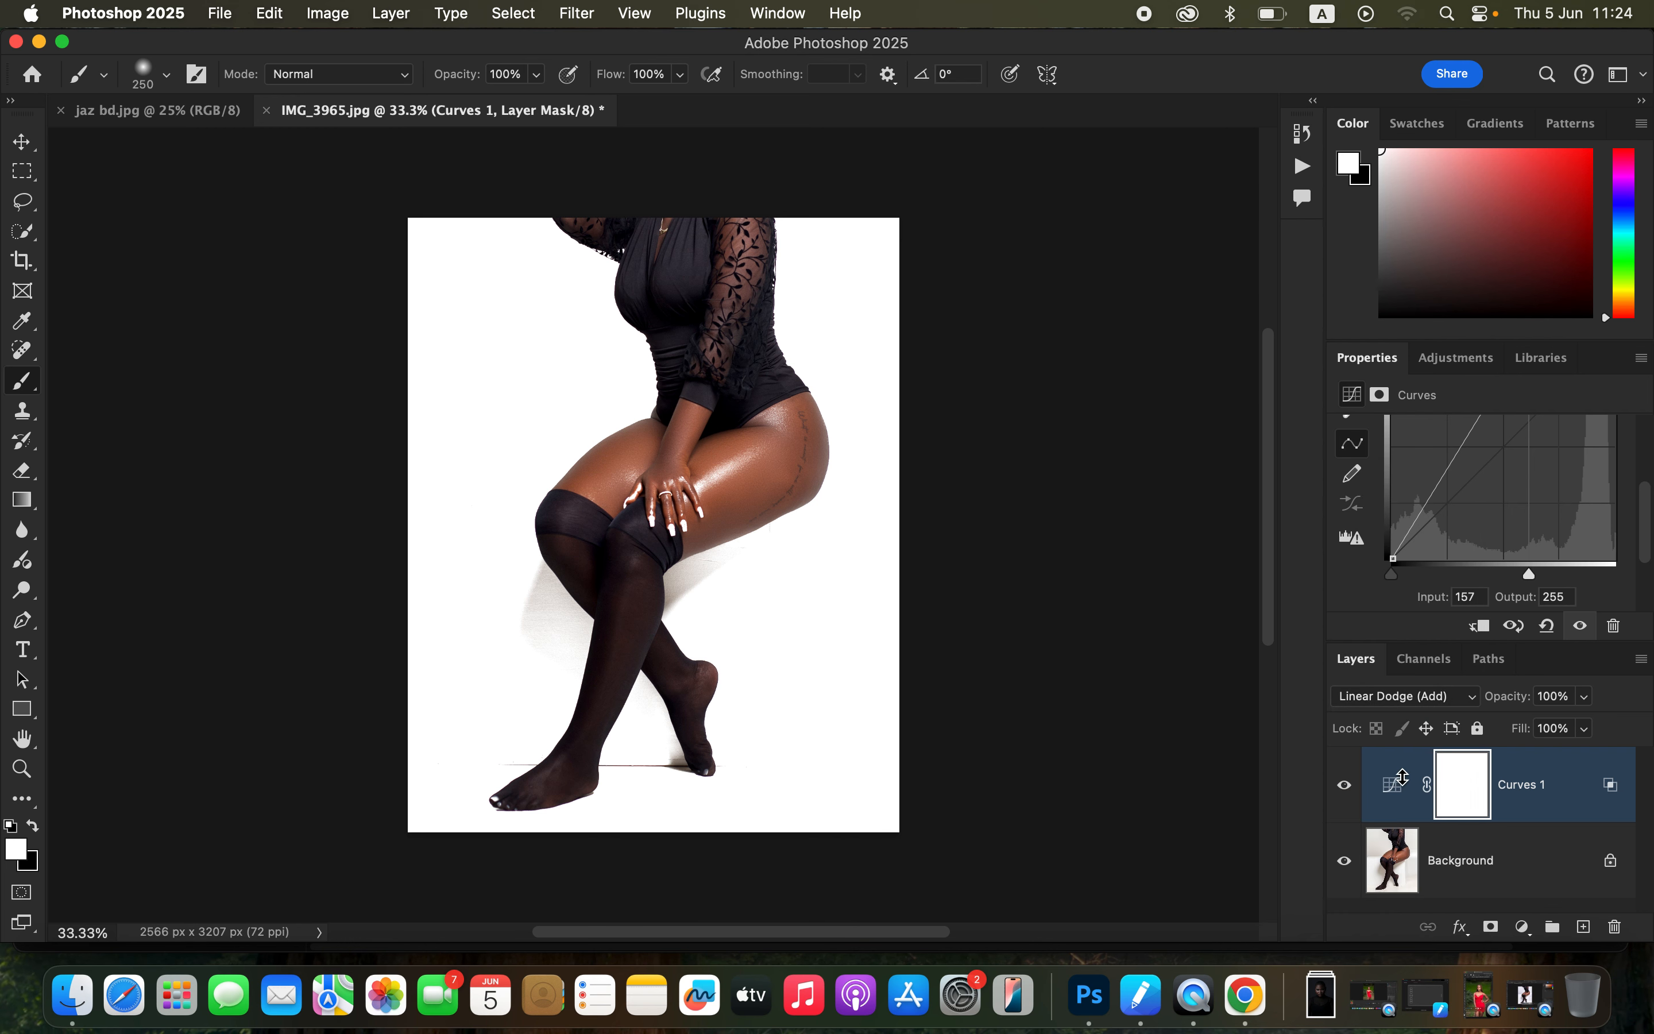
{"action": "left_click", "coordinate": [1345, 787]}
{"action": "left_click", "coordinate": [1346, 788]}
{"action": "left_click", "coordinate": [1347, 791]}
{"action": "left_click", "coordinate": [1346, 789]}
{"action": "left_click", "coordinate": [1347, 791]}
{"action": "left_click", "coordinate": [1347, 791]}
{"action": "left_click", "coordinate": [1346, 791]}
{"action": "left_click", "coordinate": [1346, 791]}
Step: Invert the Curves 1 layer mask to black and ready the Brush tool with the 250 px Soft Round brush at 0% hardness
{"action": "key", "text": "super+i"}
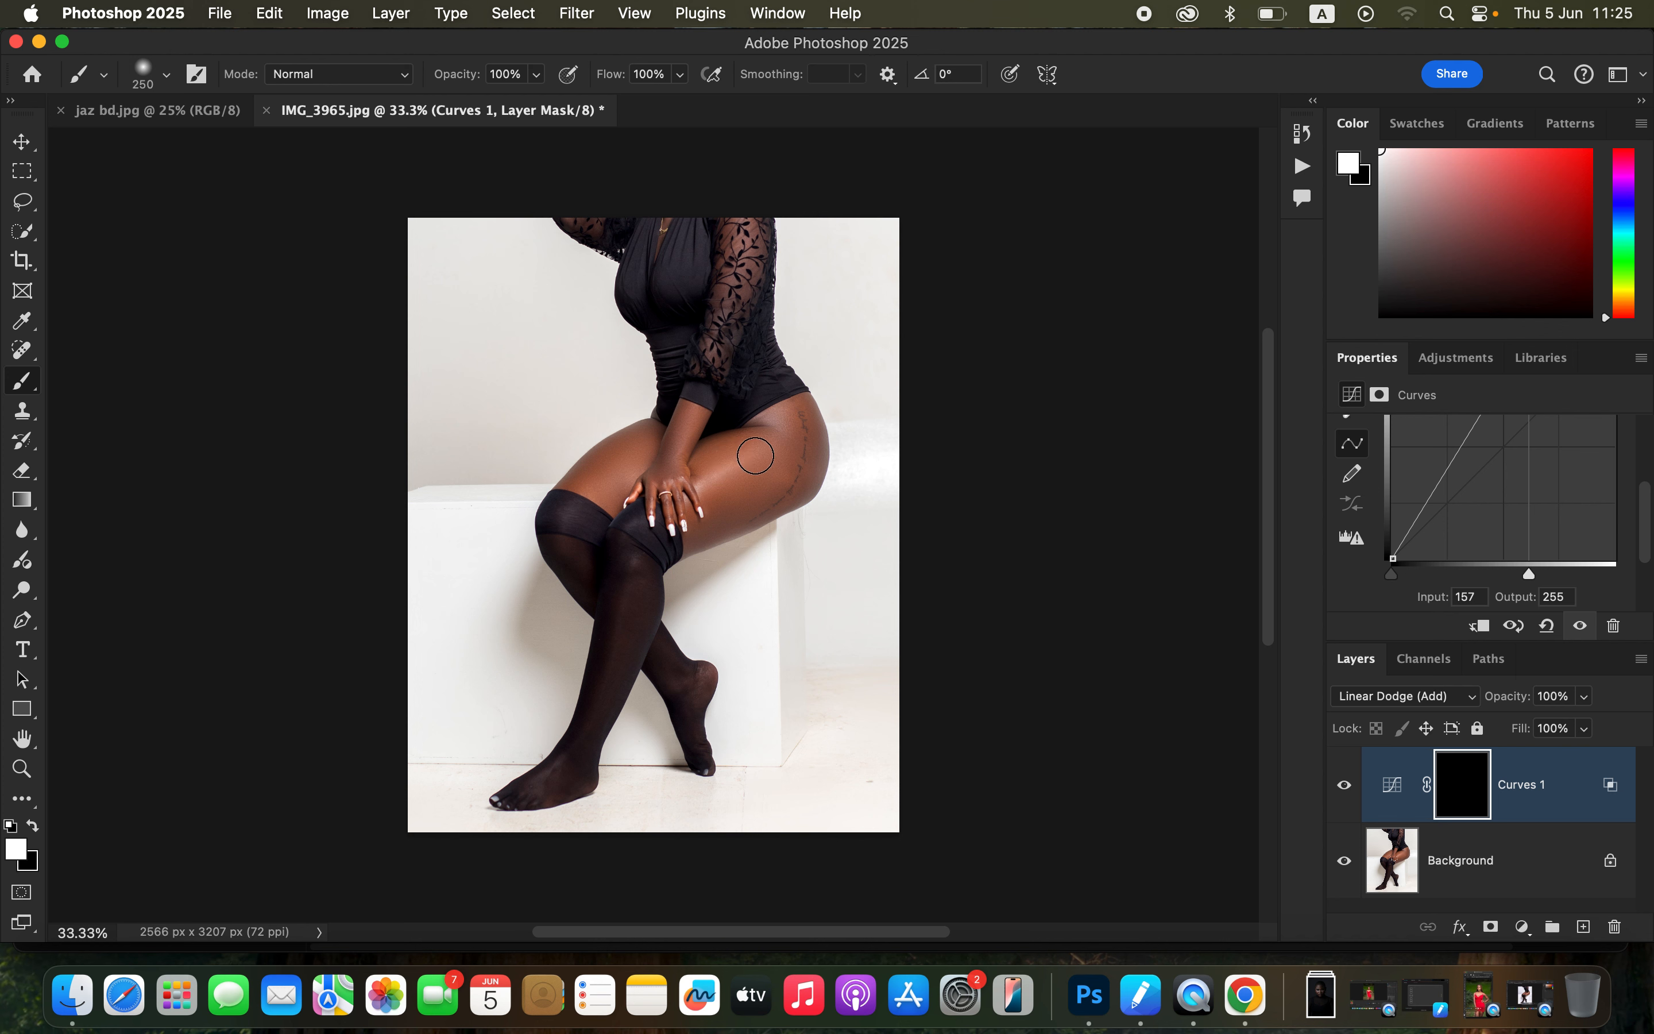
{"action": "right_click", "coordinate": [23, 383]}
{"action": "left_click", "coordinate": [82, 377]}
{"action": "left_click", "coordinate": [166, 75]}
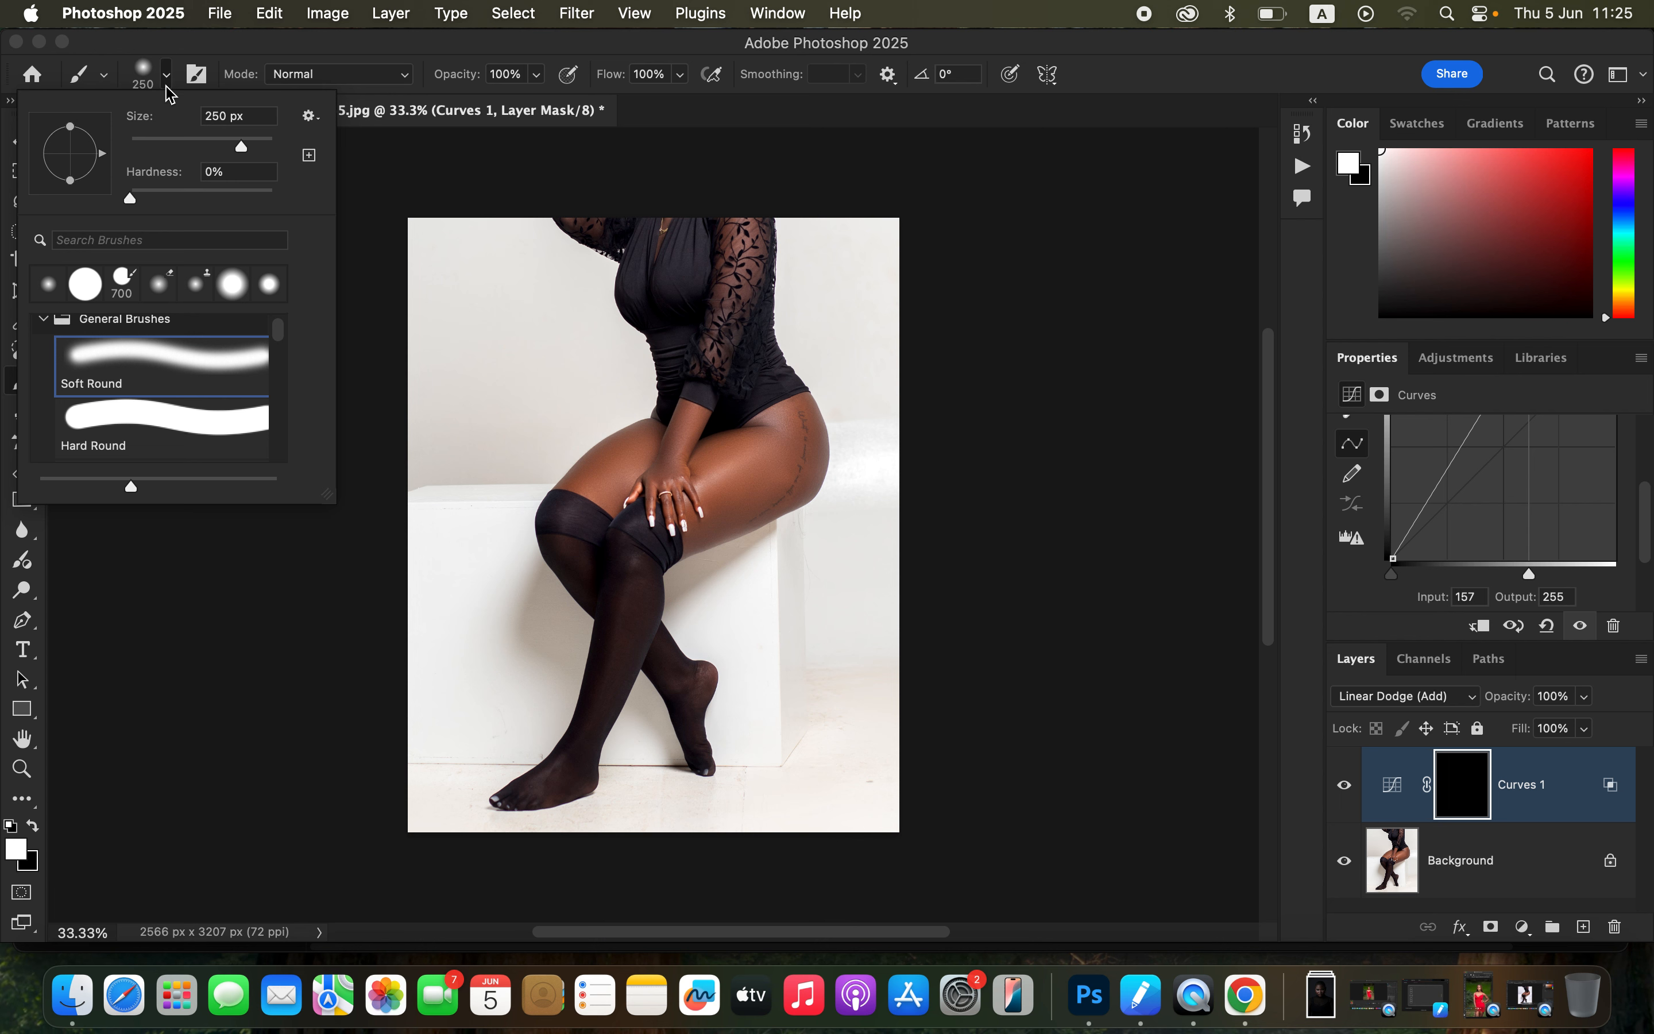
{"action": "left_click", "coordinate": [171, 77]}
{"action": "left_click", "coordinate": [171, 78]}
{"action": "left_click", "coordinate": [348, 49]}
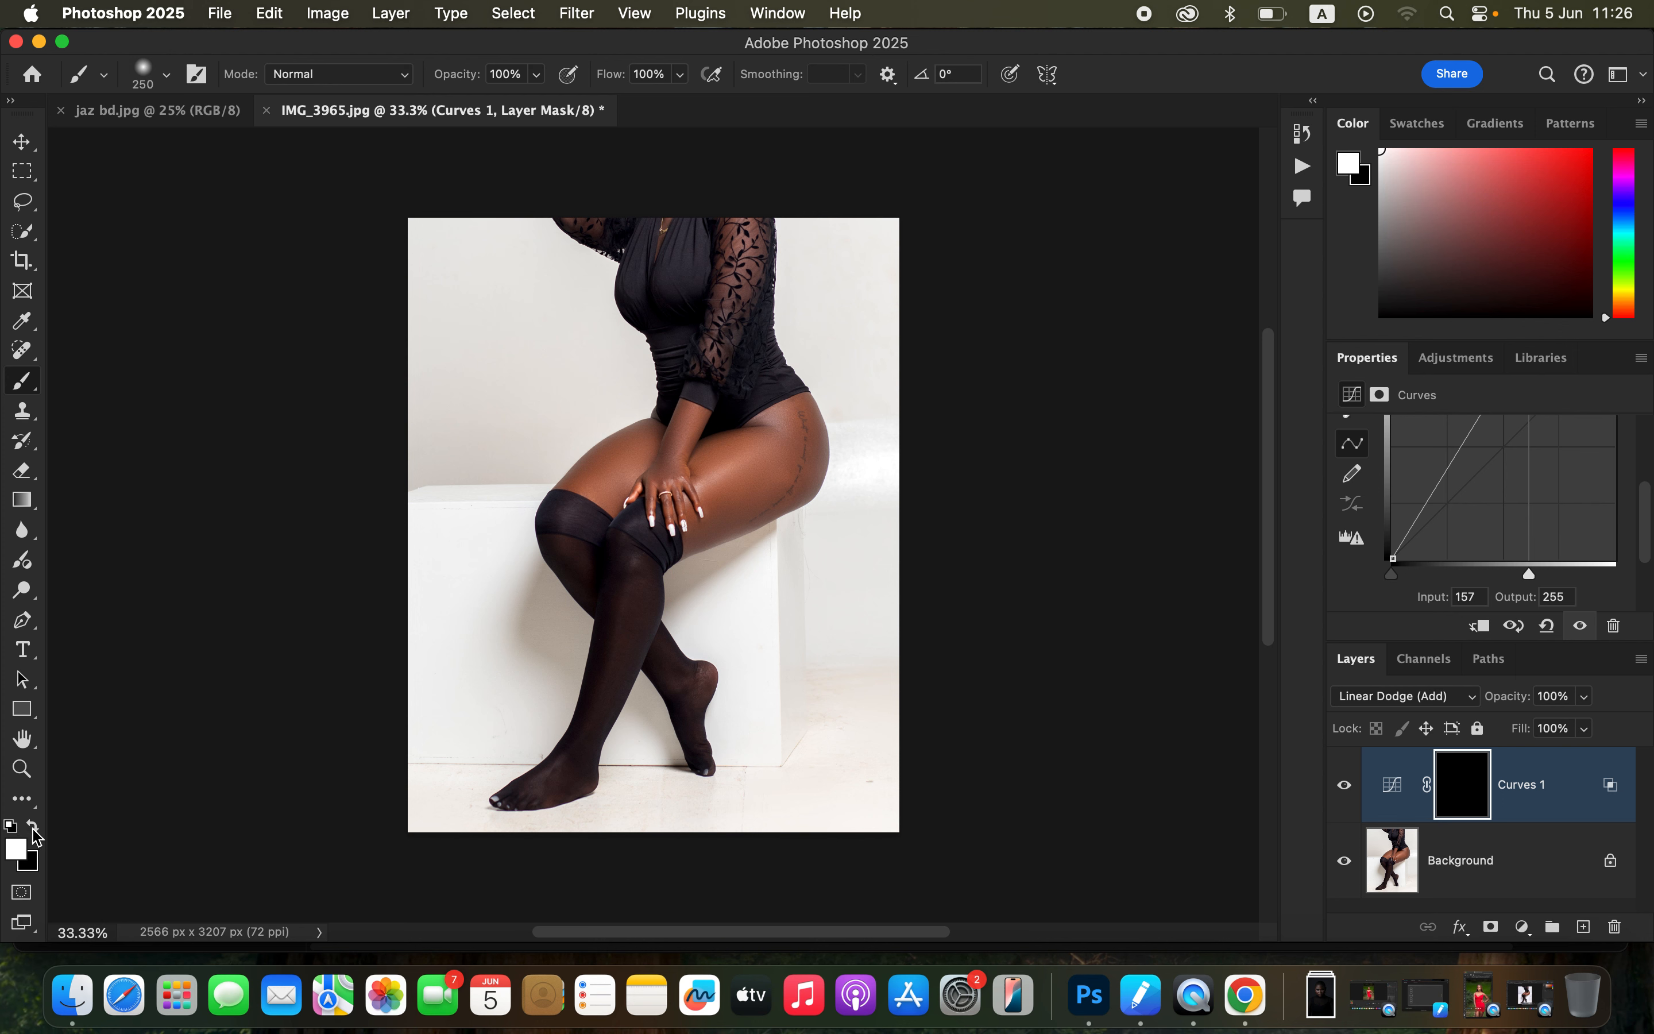
{"action": "left_click", "coordinate": [35, 825]}
{"action": "left_click", "coordinate": [34, 824]}
{"action": "left_click", "coordinate": [35, 823]}
{"action": "left_click", "coordinate": [36, 821]}
{"action": "left_click", "coordinate": [36, 826]}
{"action": "left_click", "coordinate": [37, 826]}
{"action": "left_click", "coordinate": [37, 826]}
{"action": "left_click", "coordinate": [37, 825]}
{"action": "left_click", "coordinate": [37, 825]}
{"action": "left_click", "coordinate": [37, 825]}
{"action": "left_click", "coordinate": [37, 825]}
{"action": "left_click", "coordinate": [37, 824]}
{"action": "left_click", "coordinate": [36, 830]}
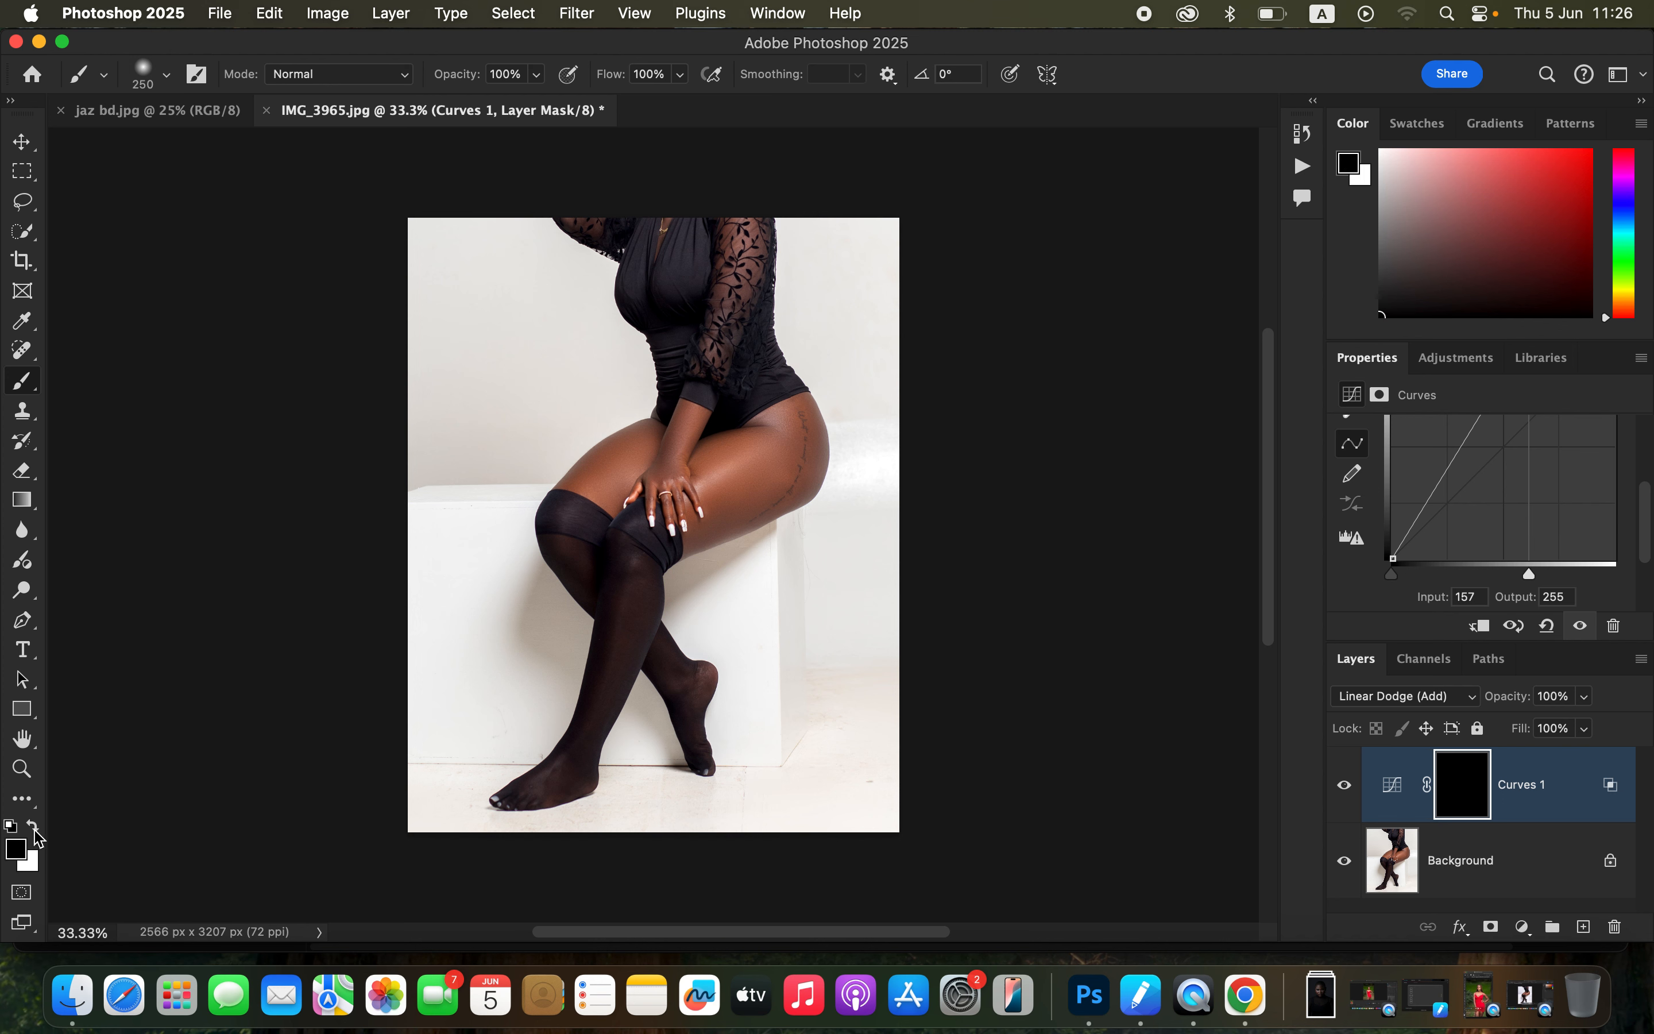
{"action": "left_click", "coordinate": [34, 828]}
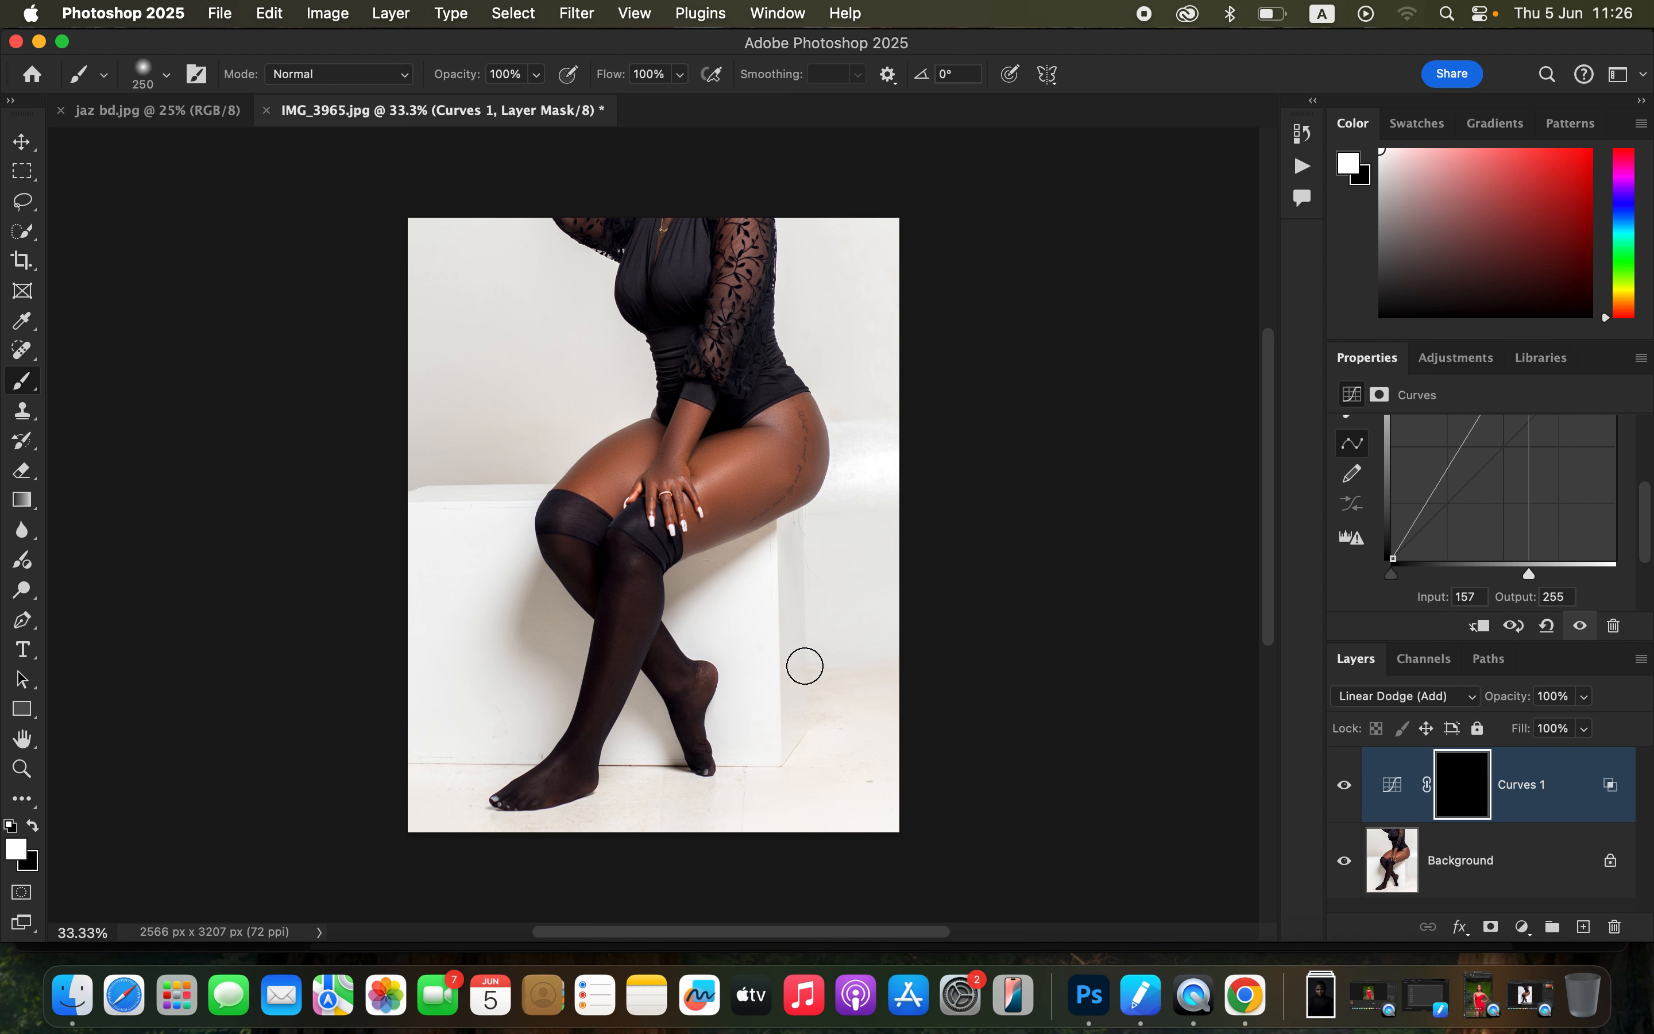
{"action": "left_click", "coordinate": [32, 822]}
{"action": "left_click", "coordinate": [36, 825]}
Step: Paint white on the Curves 1 mask over the thighs to reveal the skin highlights, and compare with the layer hidden
{"action": "mouse_move", "coordinate": [711, 483]}
{"action": "left_mouse_down"}
{"action": "mouse_move", "coordinate": [782, 422]}
{"action": "mouse_move", "coordinate": [723, 486]}
{"action": "mouse_move", "coordinate": [617, 482]}
{"action": "mouse_move", "coordinate": [672, 486]}
{"action": "mouse_move", "coordinate": [670, 520]}
{"action": "mouse_move", "coordinate": [696, 452]}
{"action": "mouse_move", "coordinate": [716, 472]}
{"action": "mouse_move", "coordinate": [786, 427]}
{"action": "mouse_move", "coordinate": [709, 486]}
{"action": "mouse_move", "coordinate": [748, 450]}
{"action": "mouse_move", "coordinate": [757, 403]}
{"action": "mouse_move", "coordinate": [740, 452]}
{"action": "mouse_move", "coordinate": [686, 447]}
{"action": "left_mouse_up"}
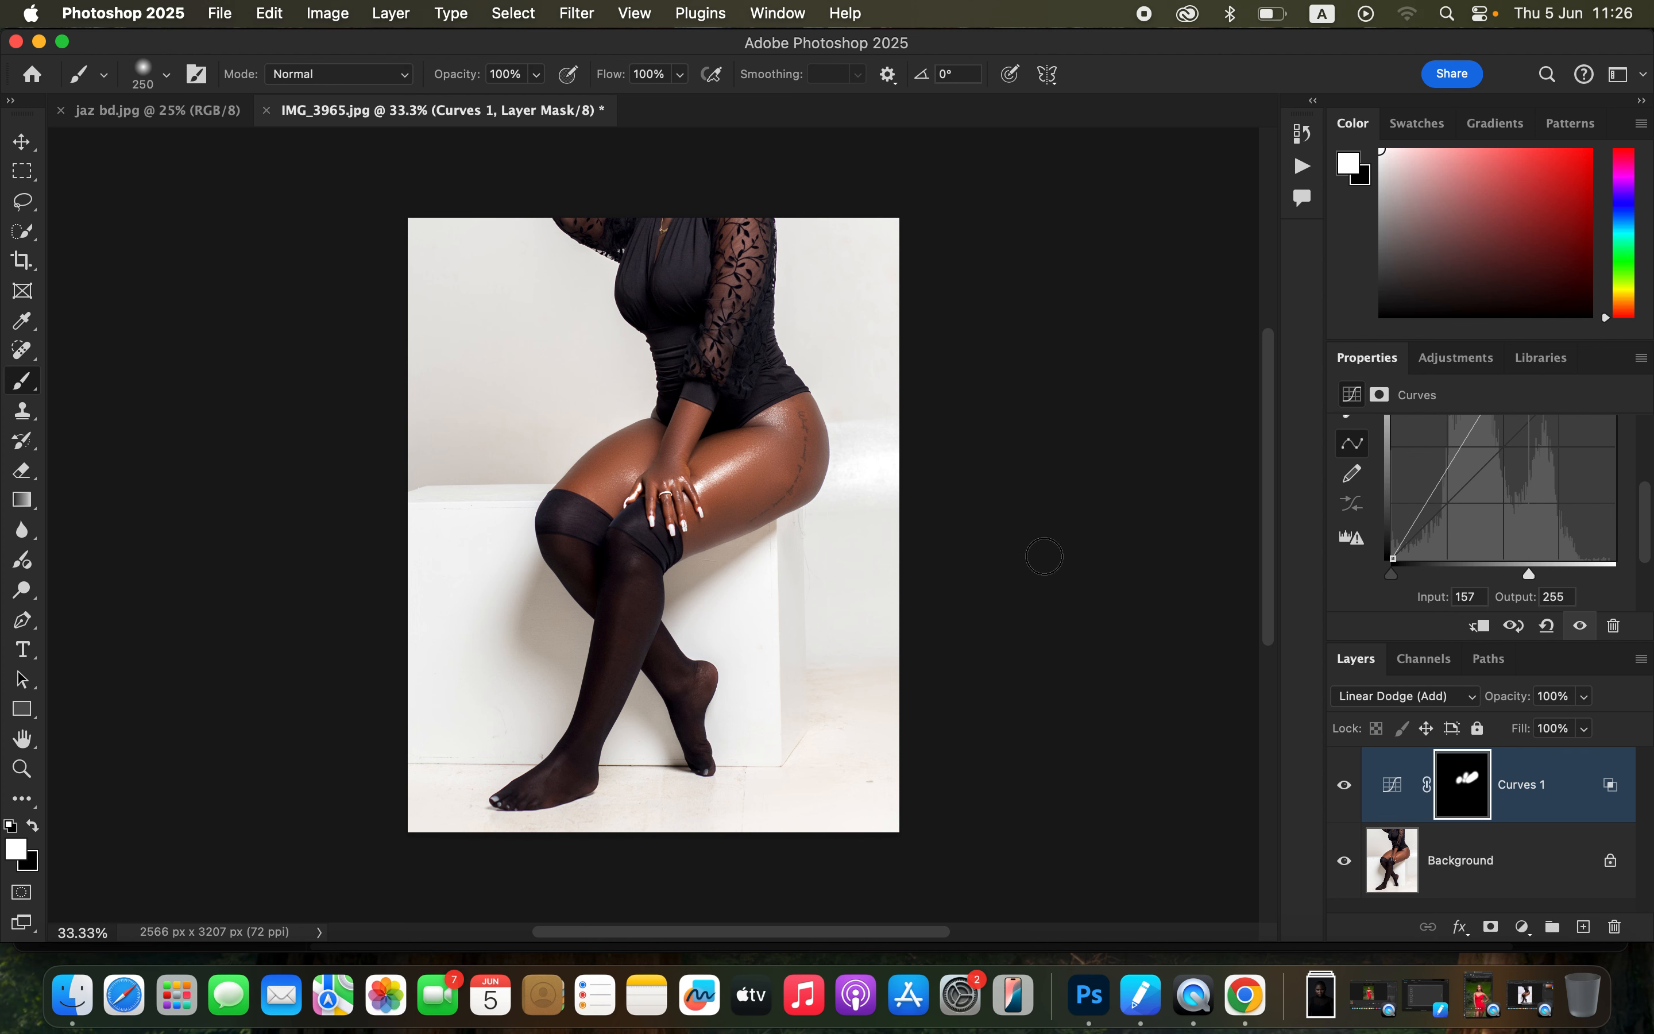
{"action": "left_click", "coordinate": [1358, 796]}
{"action": "left_click", "coordinate": [1356, 793]}
{"action": "left_click", "coordinate": [1356, 793]}
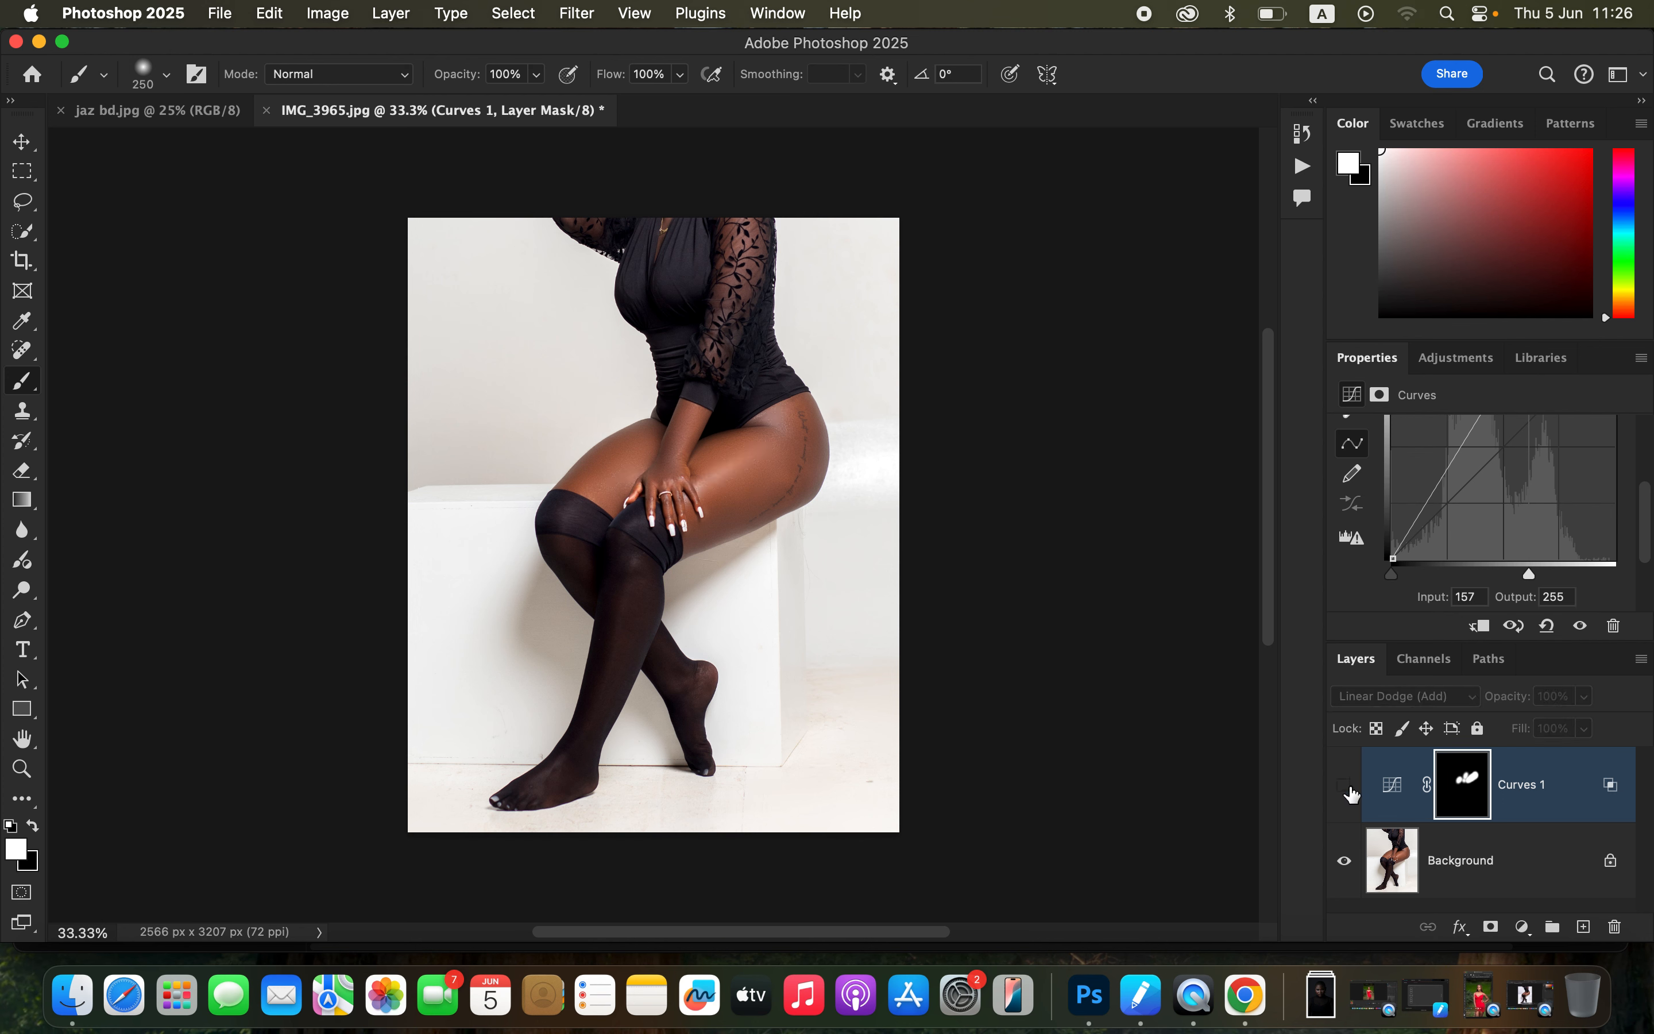
{"action": "left_click", "coordinate": [1356, 791]}
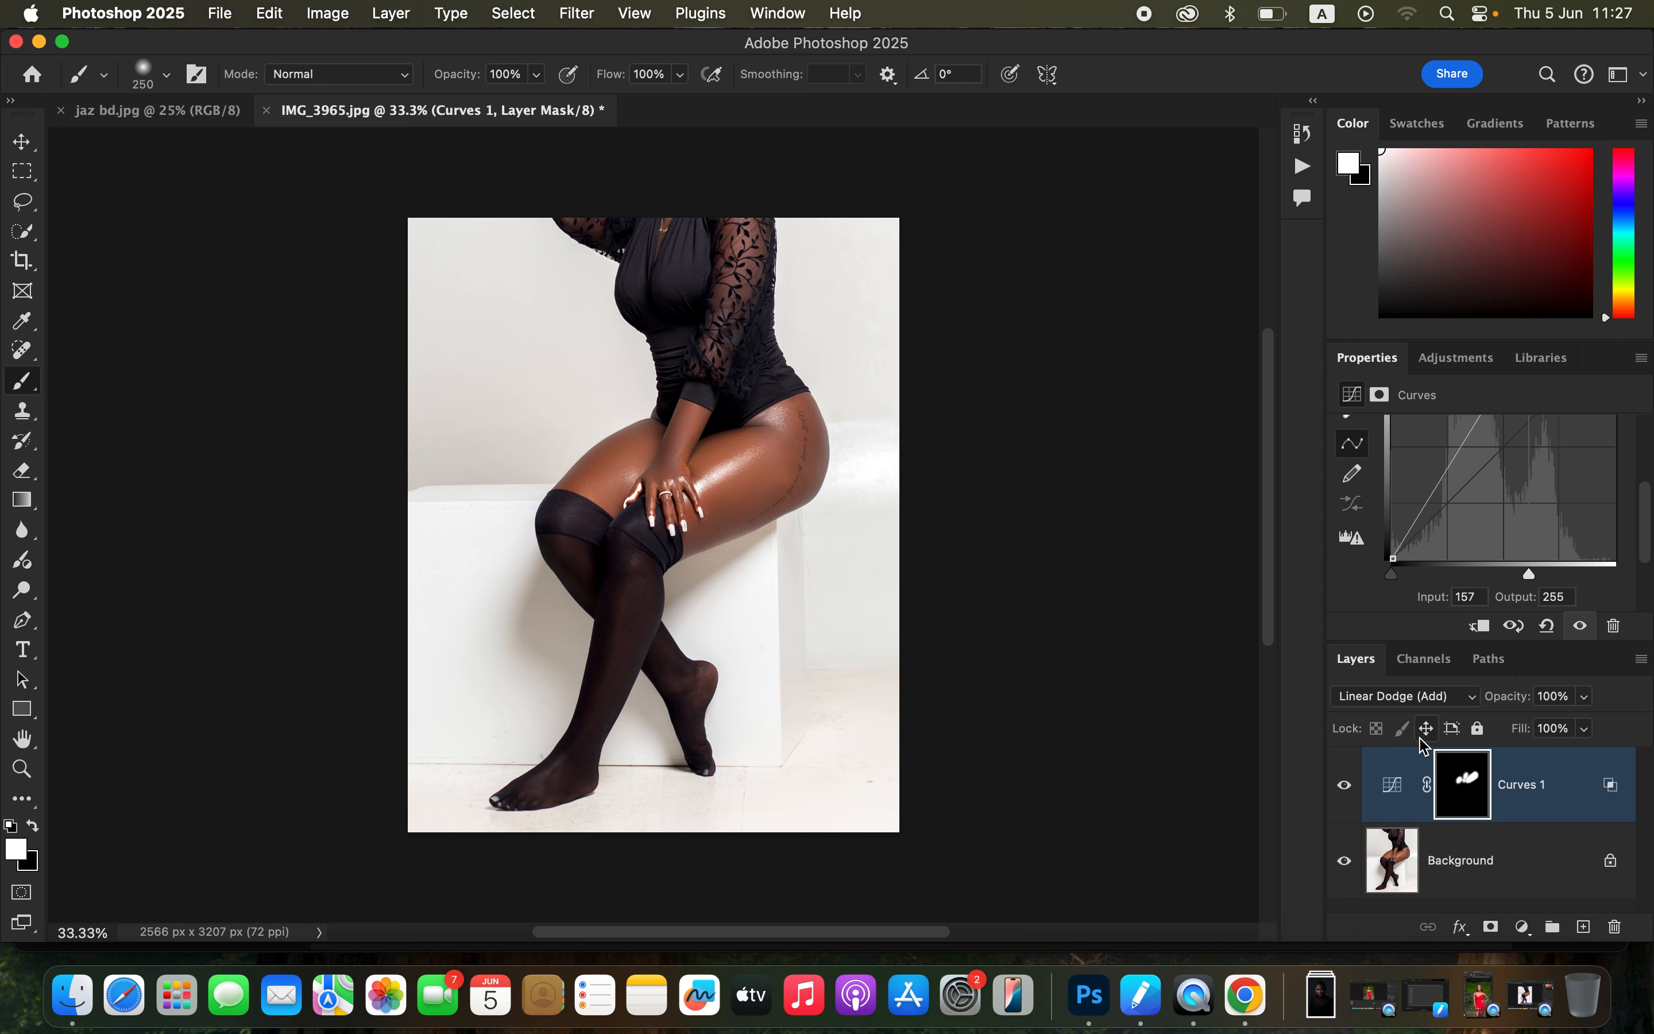
Step: Reduce the Curves 1 layer's opacity to 91% and compare the photo with and without it
{"action": "left_click", "coordinate": [1586, 698]}
{"action": "left_click_drag", "start_coordinate": [1576, 730], "coordinate": [1579, 730]}
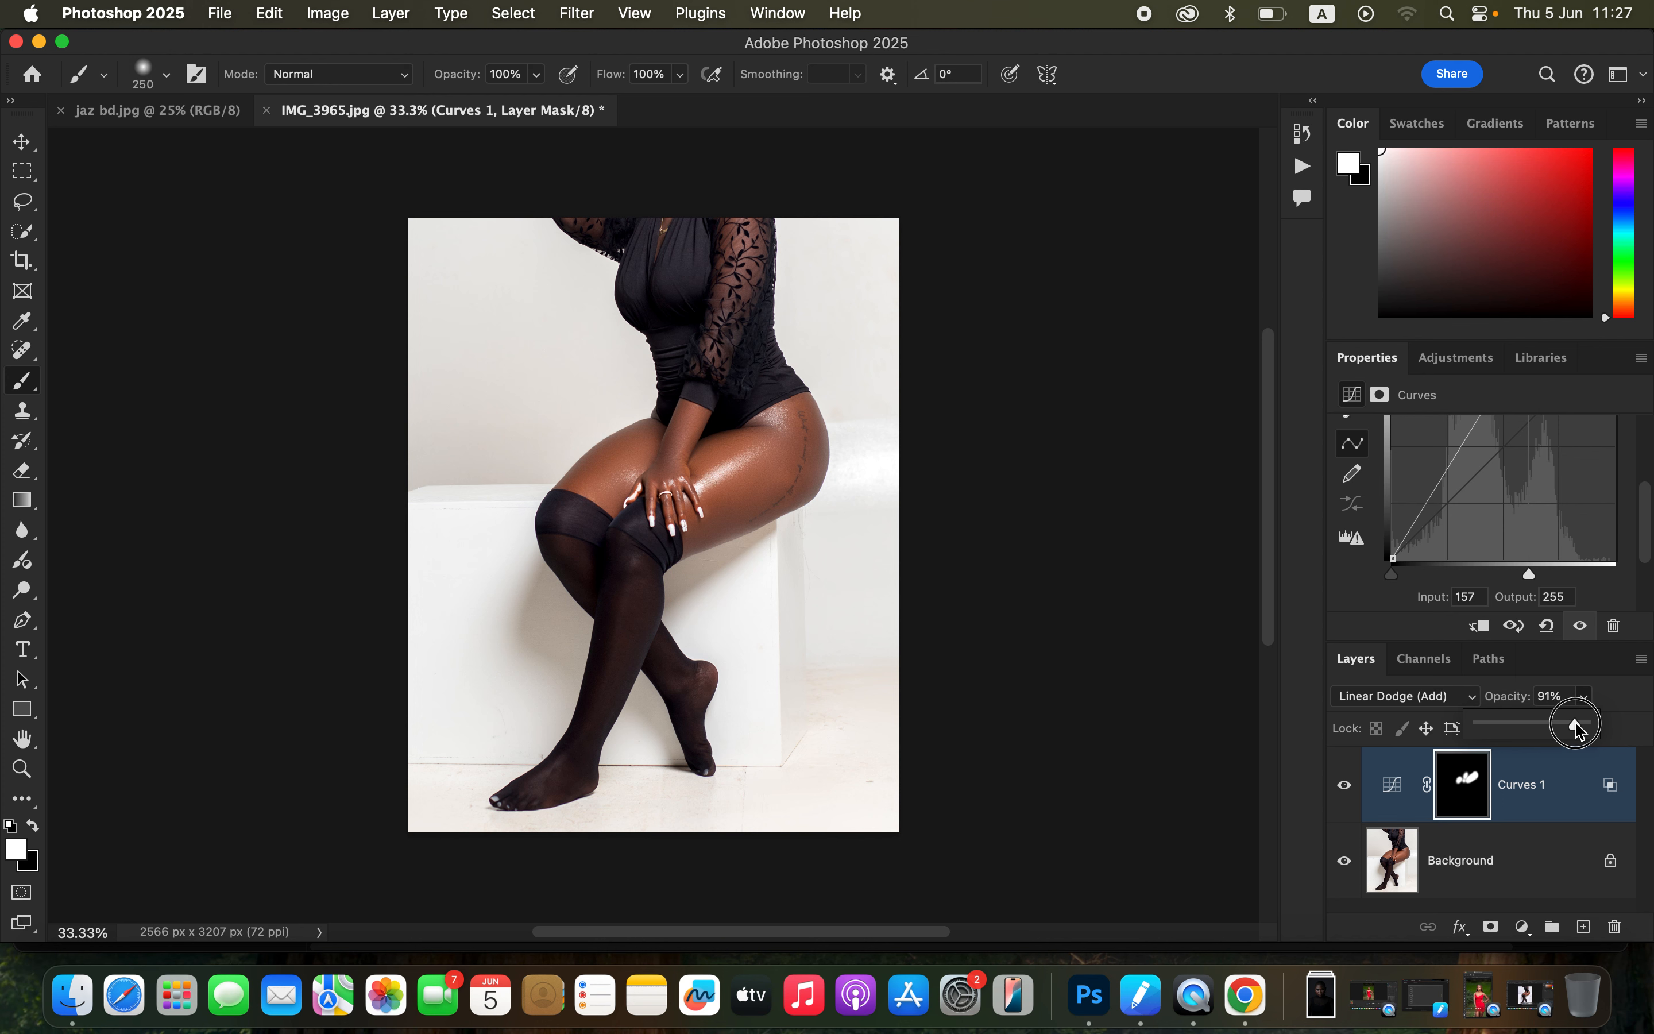
{"action": "left_click", "coordinate": [1344, 792]}
{"action": "left_click", "coordinate": [1344, 793]}
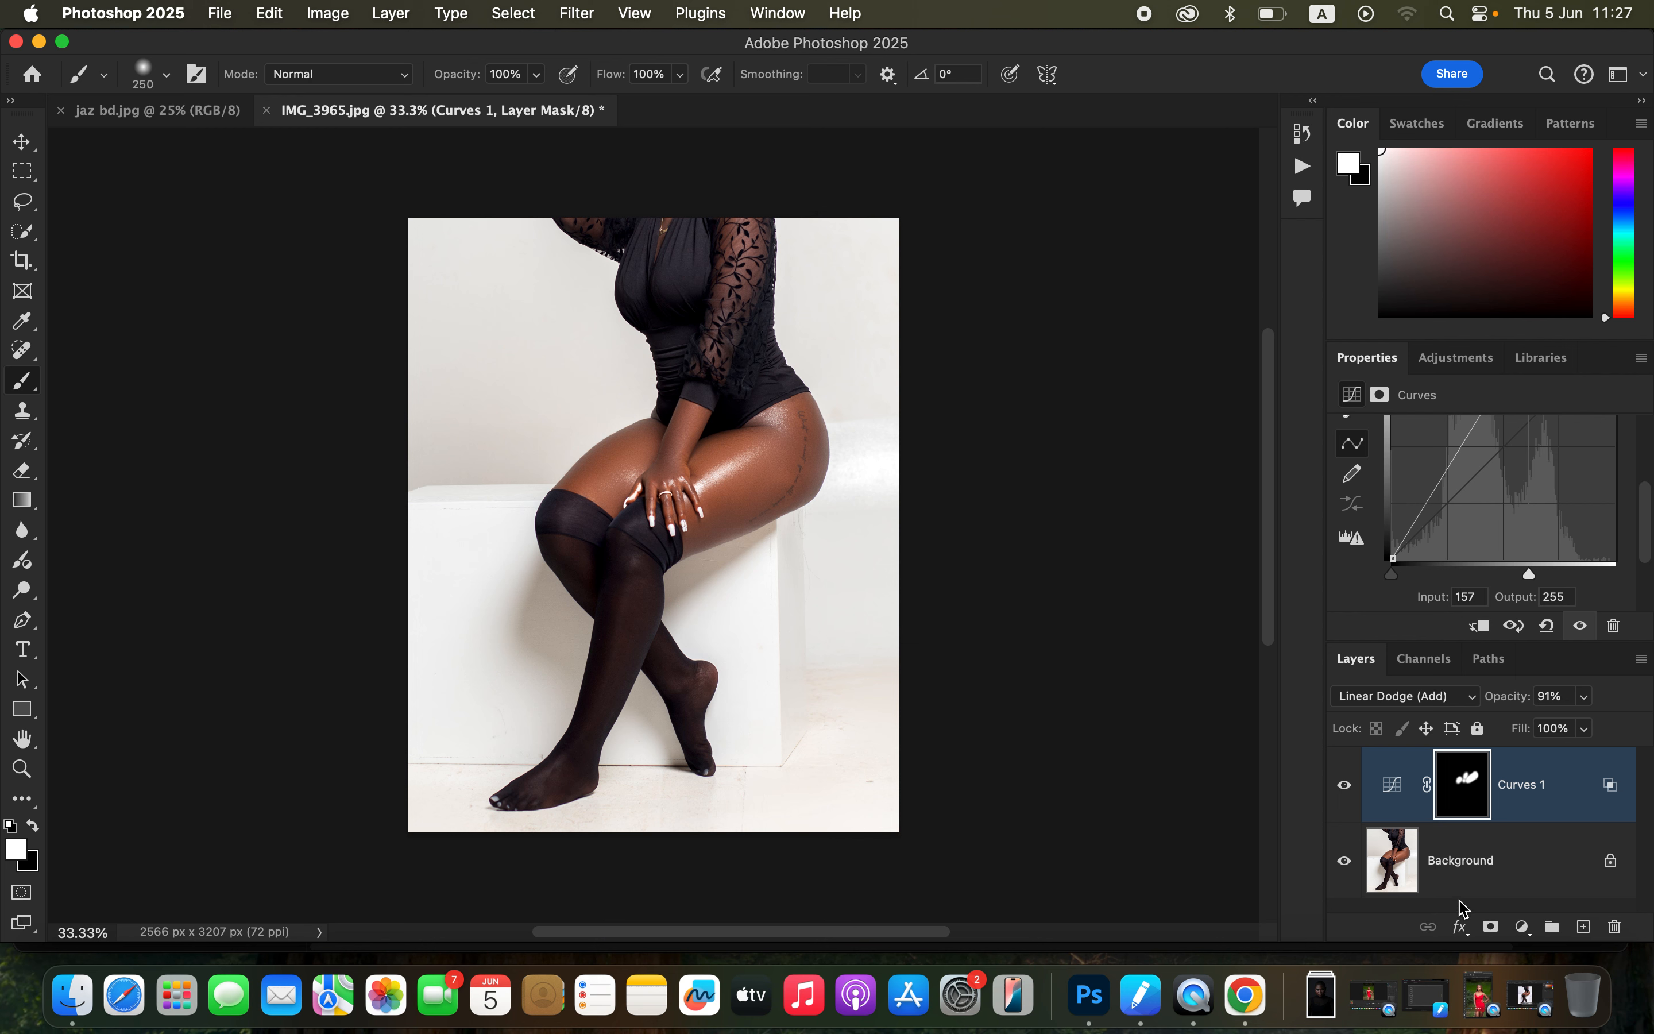
Step: Add a Selective Color adjustment layer and set Yellow to -80% for the Whites
{"action": "left_click", "coordinate": [1523, 926]}
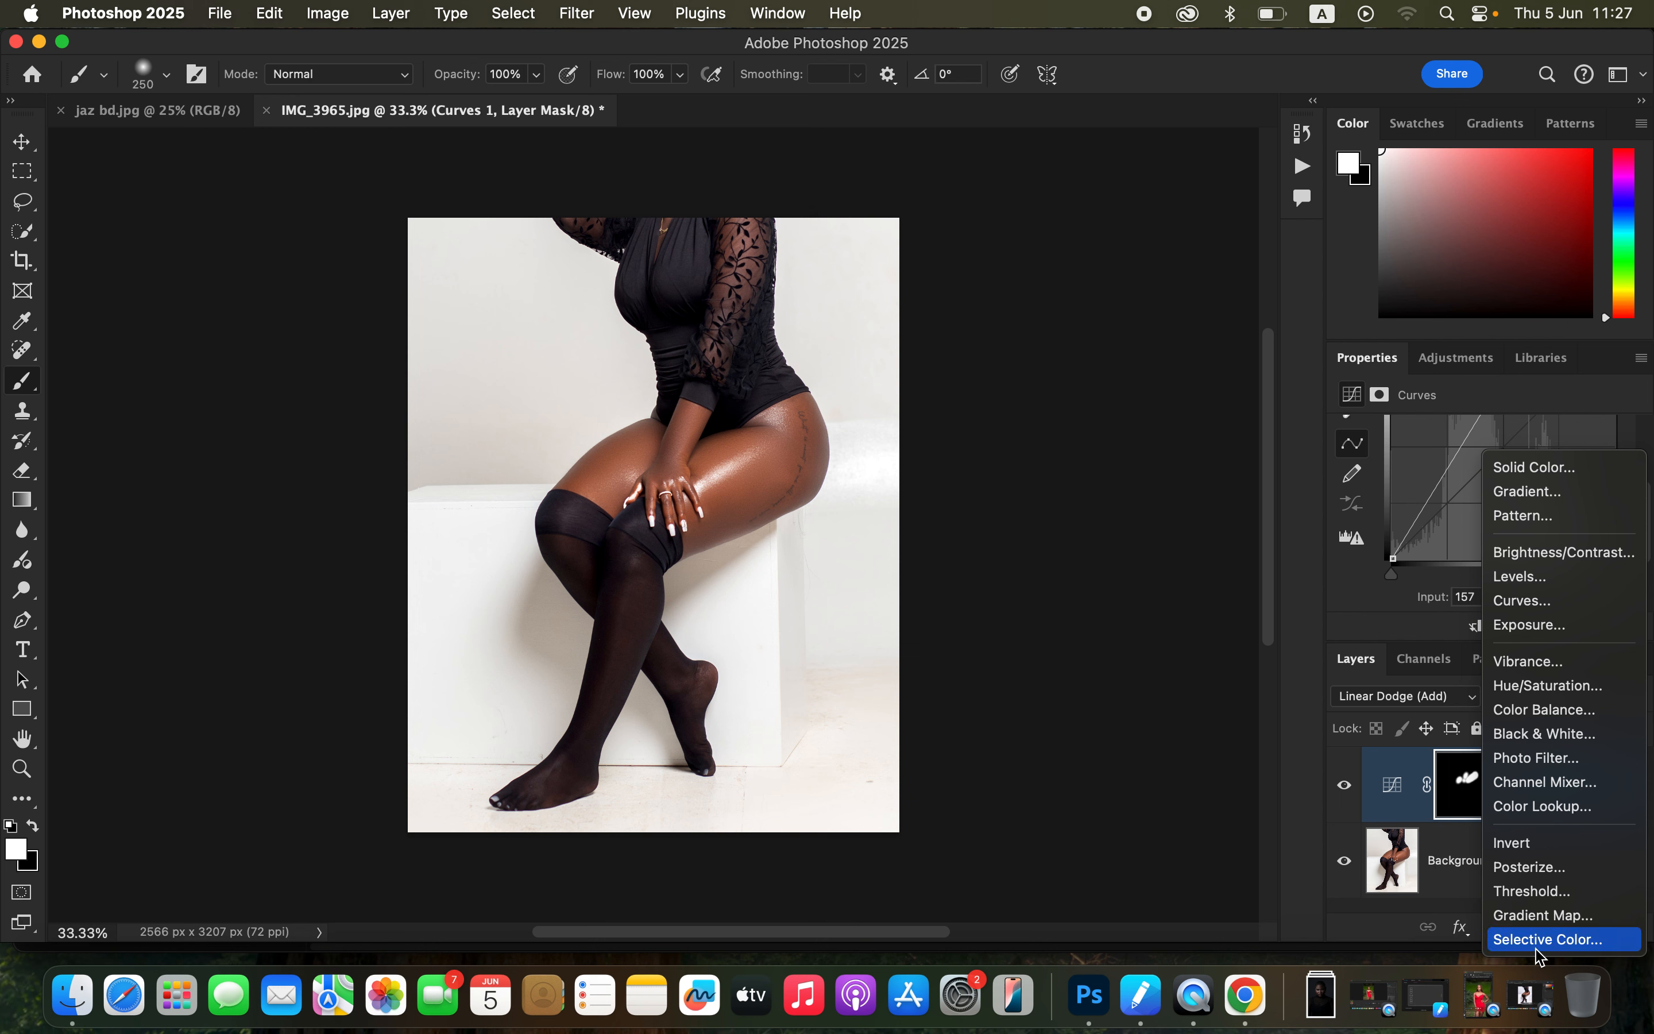
{"action": "left_click", "coordinate": [1552, 941]}
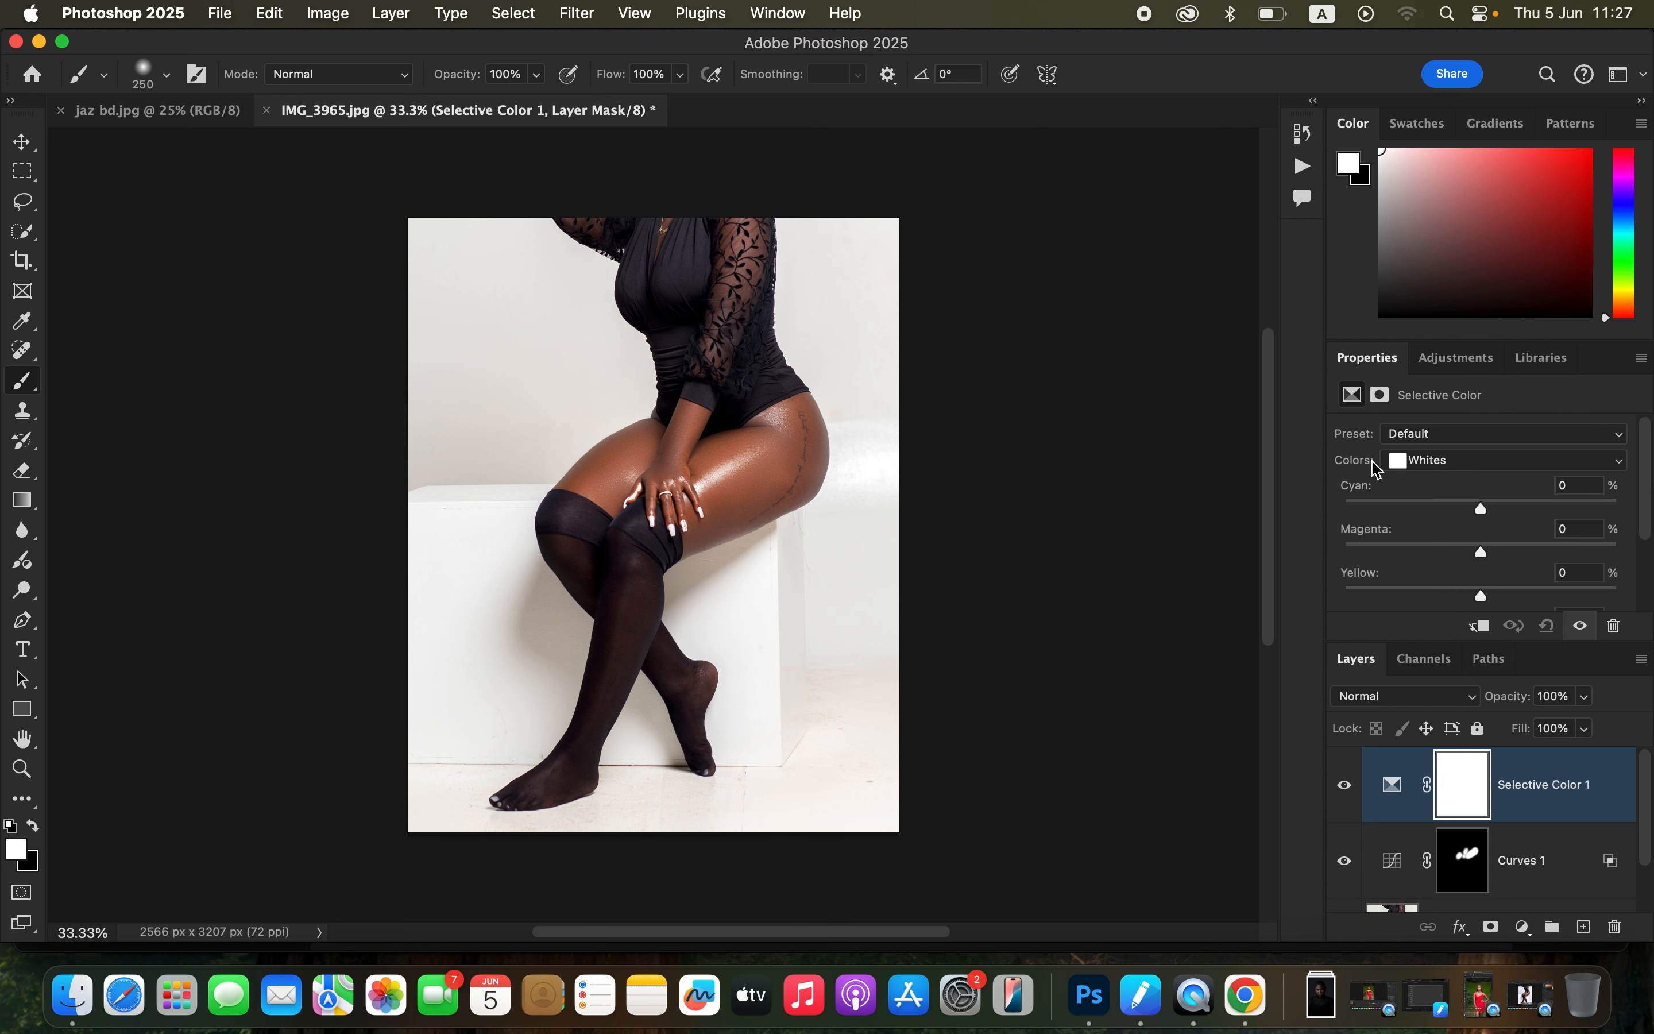
{"action": "left_click", "coordinate": [1458, 467]}
{"action": "left_click", "coordinate": [1458, 465]}
{"action": "left_click_drag", "start_coordinate": [1482, 590], "coordinate": [1385, 617]}
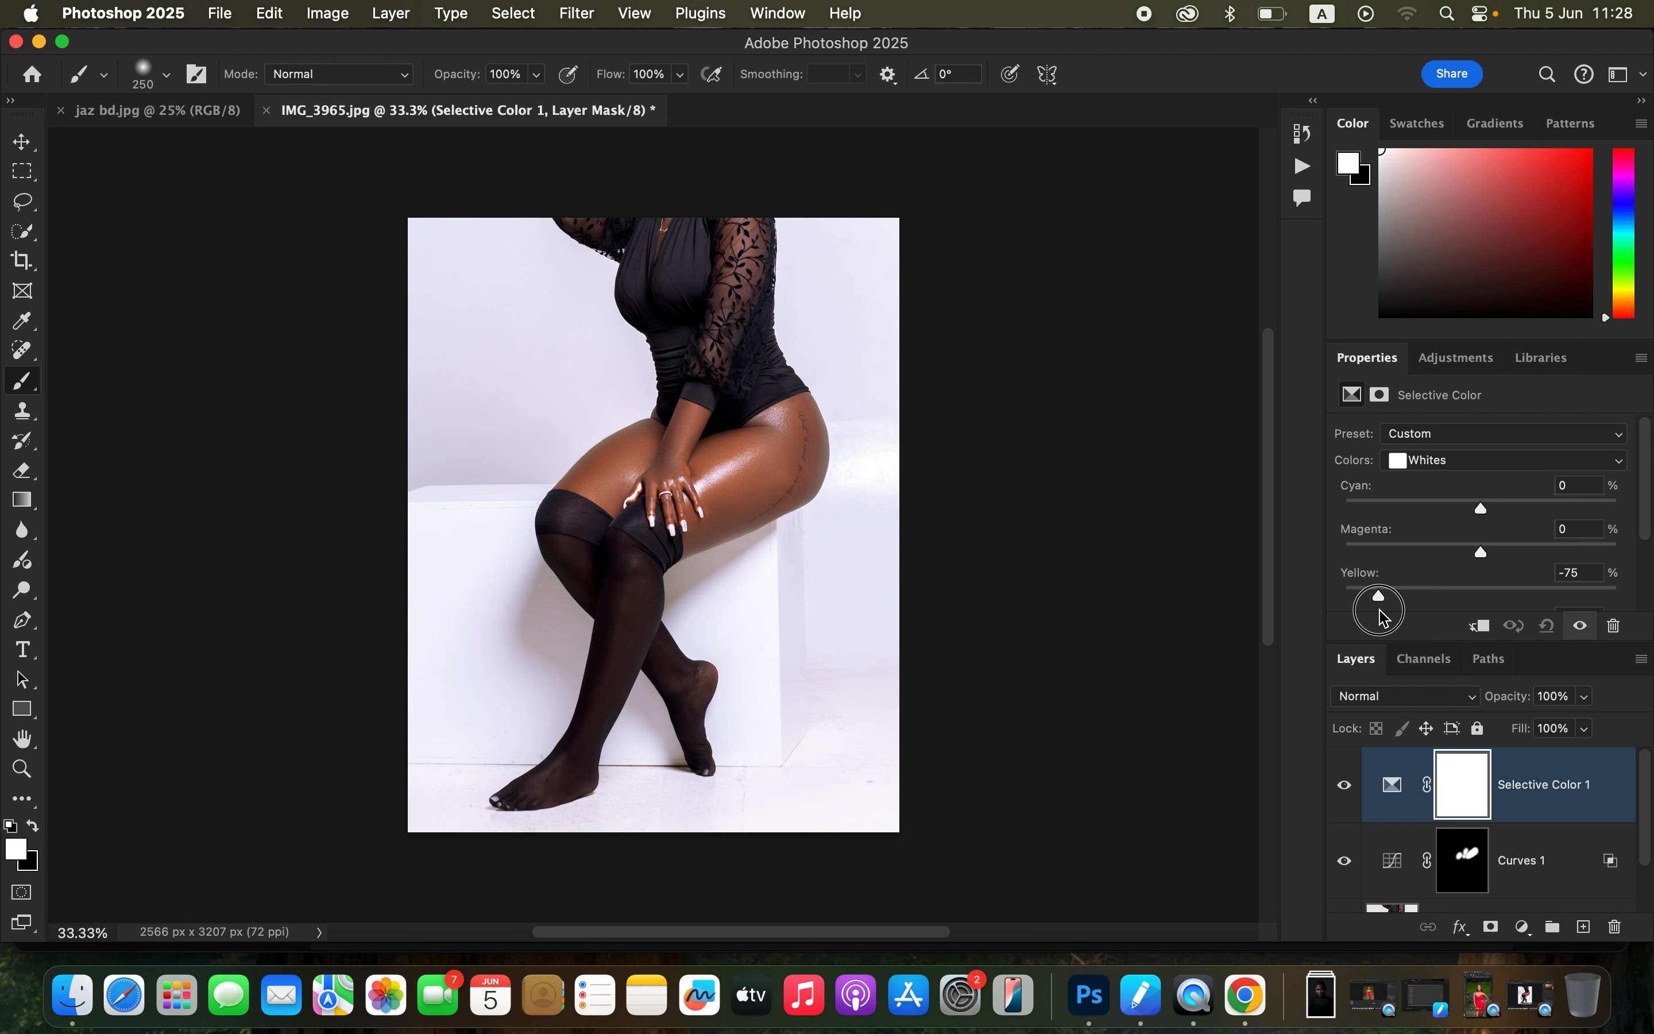
{"action": "left_click_drag", "start_coordinate": [1381, 616], "coordinate": [1379, 617]}
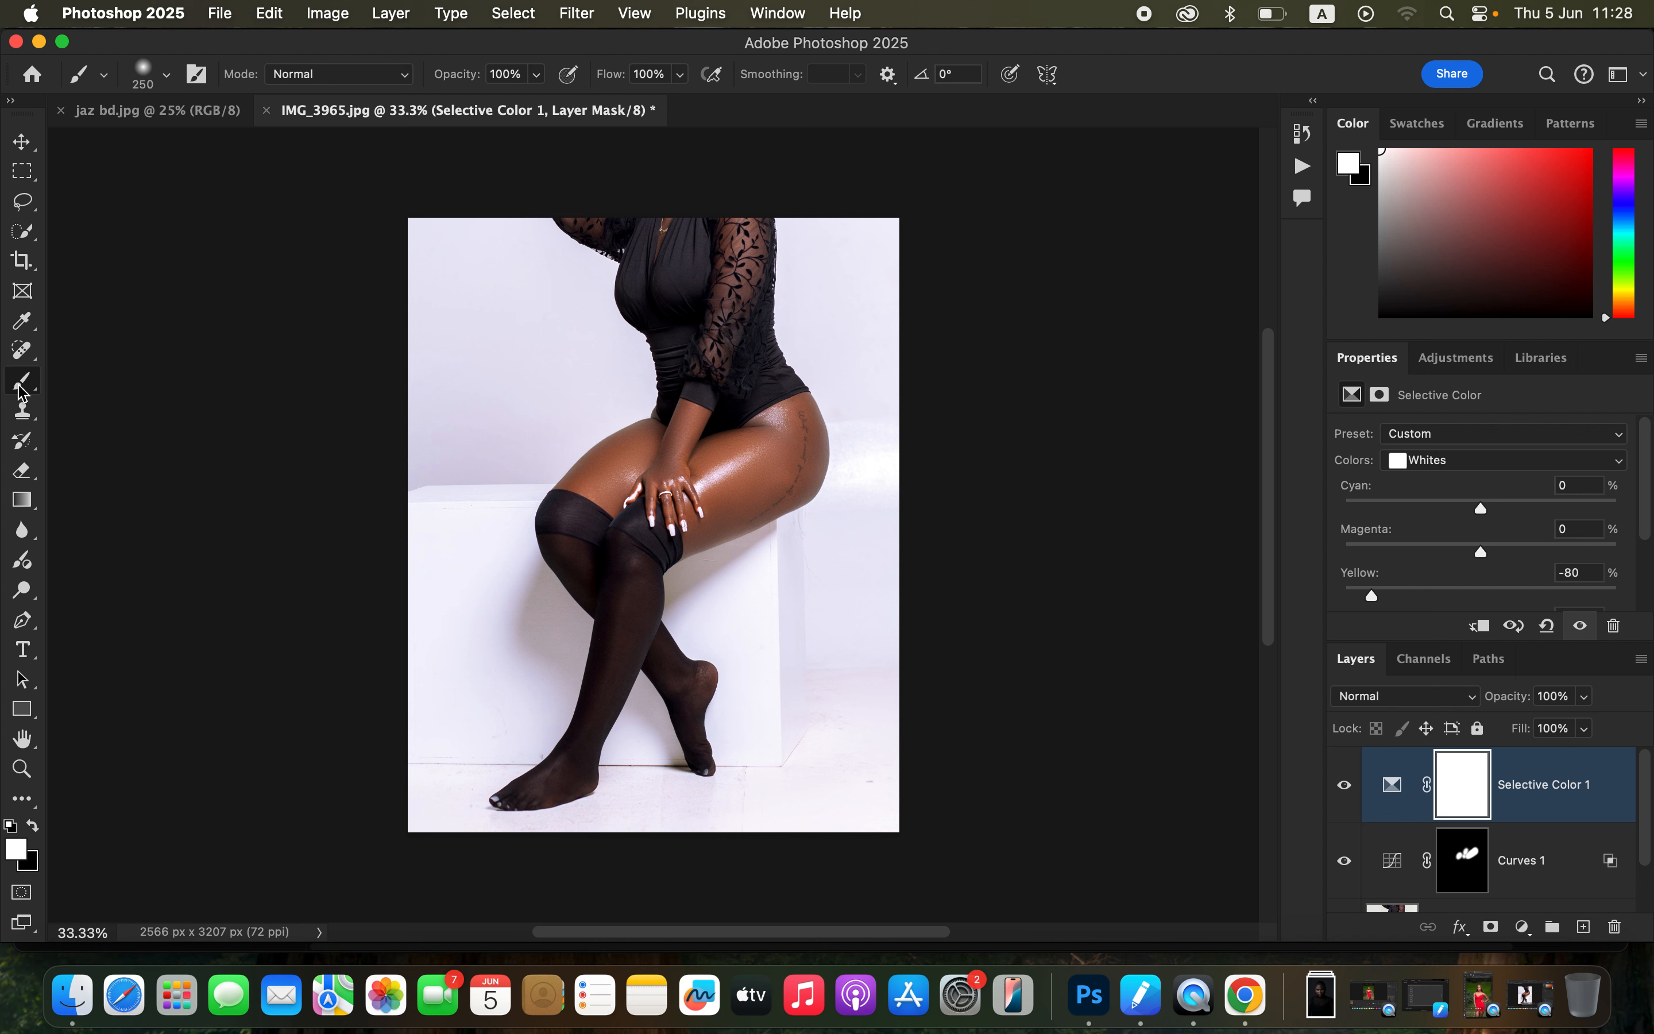
Step: Paint black on the Selective Color mask over the hand and thighs to restore the skin tone, and compare the layer's effect
{"action": "left_click", "coordinate": [33, 827]}
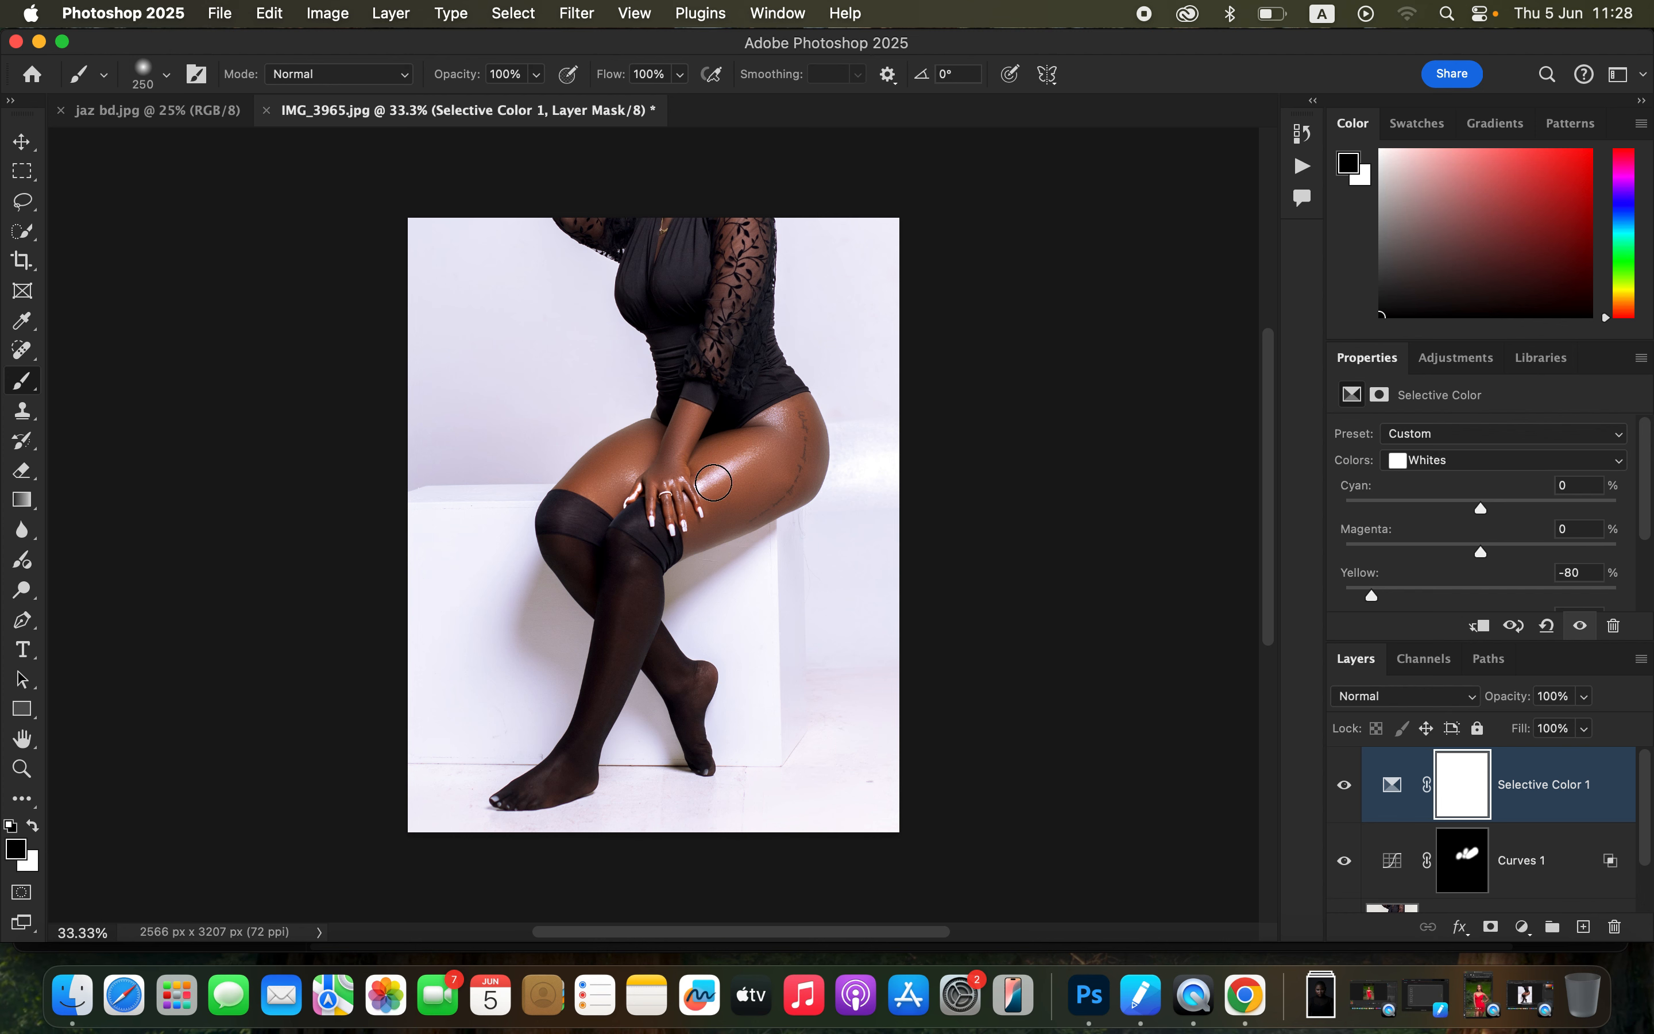
{"action": "mouse_move", "coordinate": [696, 487]}
{"action": "left_mouse_down"}
{"action": "mouse_move", "coordinate": [778, 420]}
{"action": "mouse_move", "coordinate": [634, 491]}
{"action": "mouse_move", "coordinate": [642, 481]}
{"action": "mouse_move", "coordinate": [676, 487]}
{"action": "mouse_move", "coordinate": [683, 522]}
{"action": "left_mouse_up"}
{"action": "mouse_move", "coordinate": [763, 446]}
{"action": "left_mouse_down"}
{"action": "mouse_move", "coordinate": [769, 423]}
{"action": "mouse_move", "coordinate": [673, 507]}
{"action": "left_mouse_up"}
{"action": "mouse_move", "coordinate": [753, 453]}
{"action": "left_mouse_down"}
{"action": "mouse_move", "coordinate": [683, 526]}
{"action": "mouse_move", "coordinate": [636, 486]}
{"action": "mouse_move", "coordinate": [659, 509]}
{"action": "mouse_move", "coordinate": [707, 500]}
{"action": "mouse_move", "coordinate": [672, 506]}
{"action": "mouse_move", "coordinate": [622, 473]}
{"action": "mouse_move", "coordinate": [686, 461]}
{"action": "mouse_move", "coordinate": [672, 496]}
{"action": "mouse_move", "coordinate": [771, 430]}
{"action": "mouse_move", "coordinate": [779, 448]}
{"action": "mouse_move", "coordinate": [704, 483]}
{"action": "mouse_move", "coordinate": [727, 481]}
{"action": "mouse_move", "coordinate": [743, 453]}
{"action": "mouse_move", "coordinate": [688, 494]}
{"action": "mouse_move", "coordinate": [777, 418]}
{"action": "mouse_move", "coordinate": [762, 451]}
{"action": "mouse_move", "coordinate": [607, 497]}
{"action": "mouse_move", "coordinate": [684, 507]}
{"action": "mouse_move", "coordinate": [781, 432]}
{"action": "left_mouse_up"}
{"action": "left_click", "coordinate": [1345, 785]}
{"action": "left_click", "coordinate": [1345, 785]}
Step: Compare the original Background alone with the fully adjusted photo, leaving all layers shown
{"action": "scroll", "coordinate": [1650, 869], "scroll_direction": "down", "scroll_amount": 2}
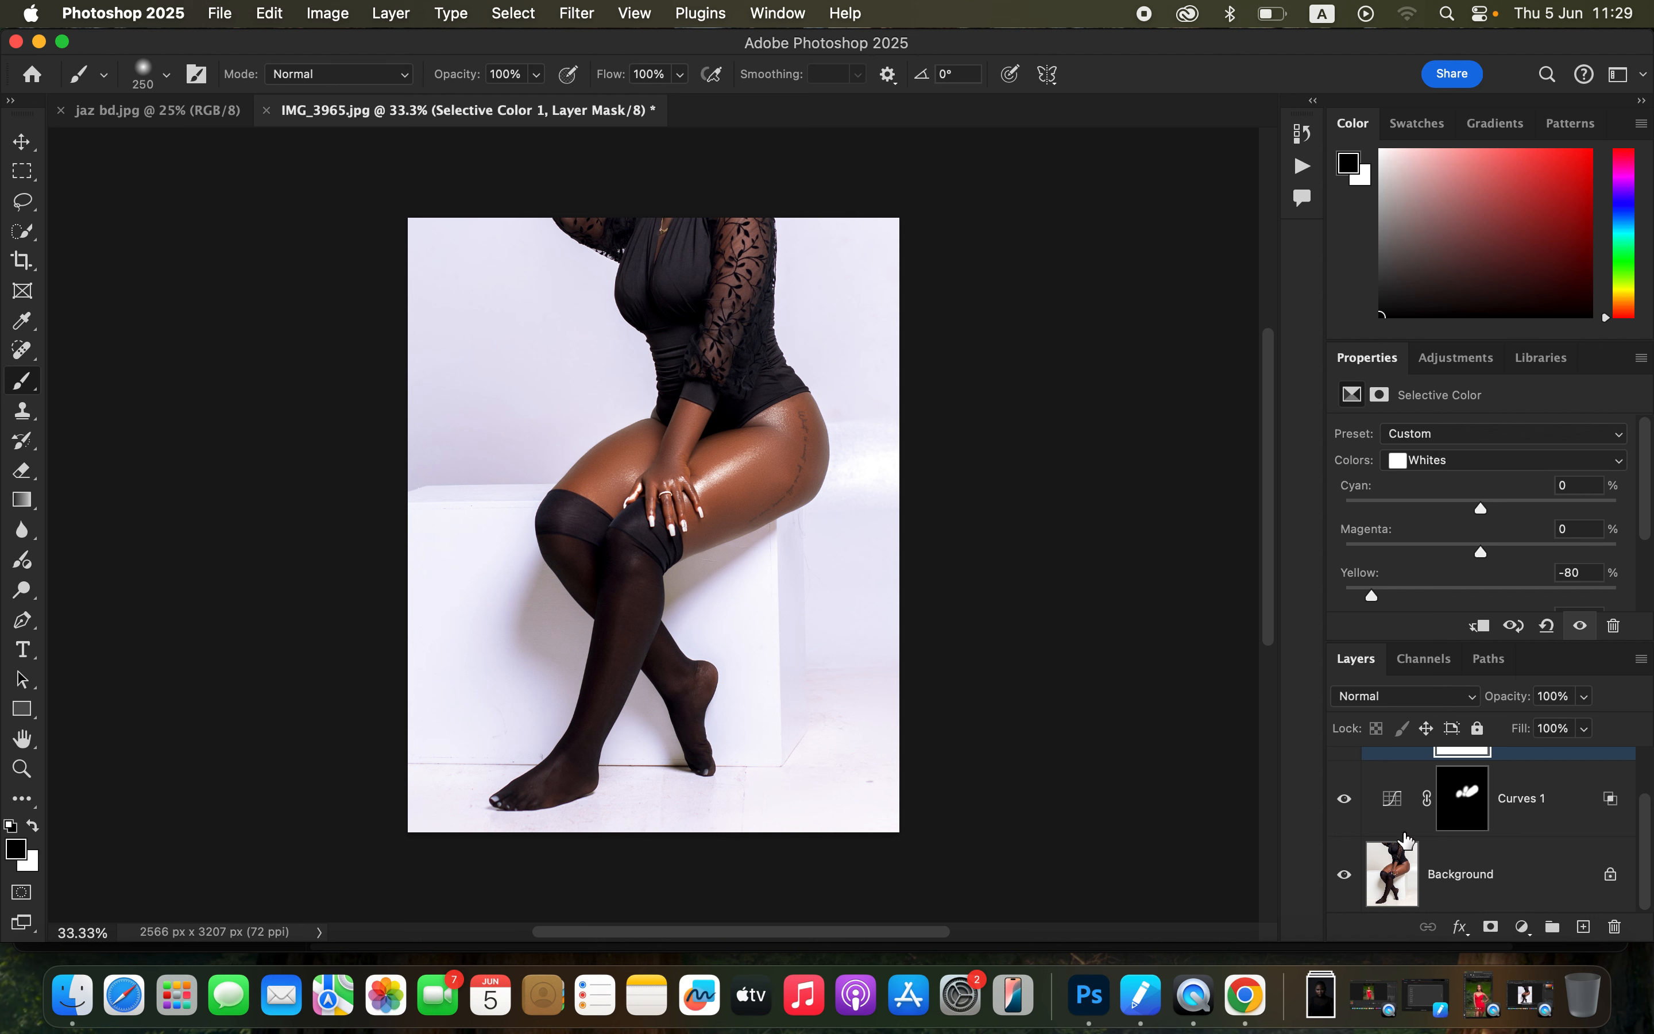
{"action": "left_click", "coordinate": [1345, 876], "text": "alt"}
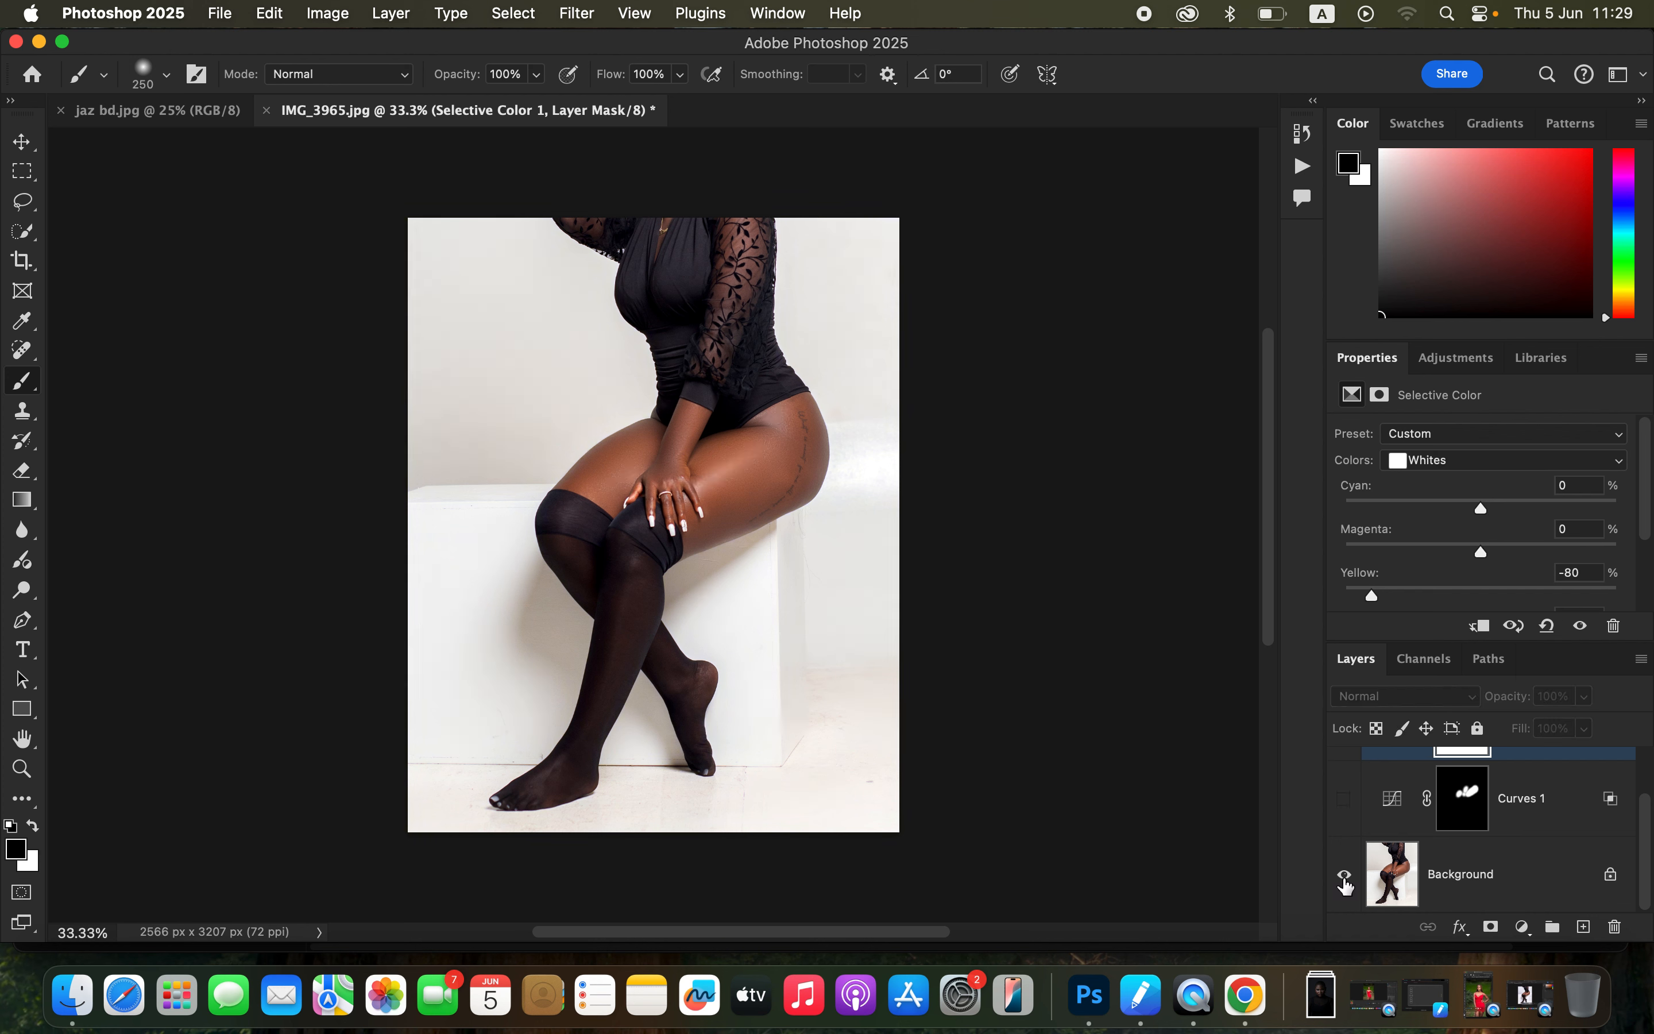
{"action": "left_click", "coordinate": [1345, 875], "text": "alt"}
{"action": "left_click", "coordinate": [1345, 876], "text": "alt"}
{"action": "left_click", "coordinate": [1347, 876], "text": "alt"}
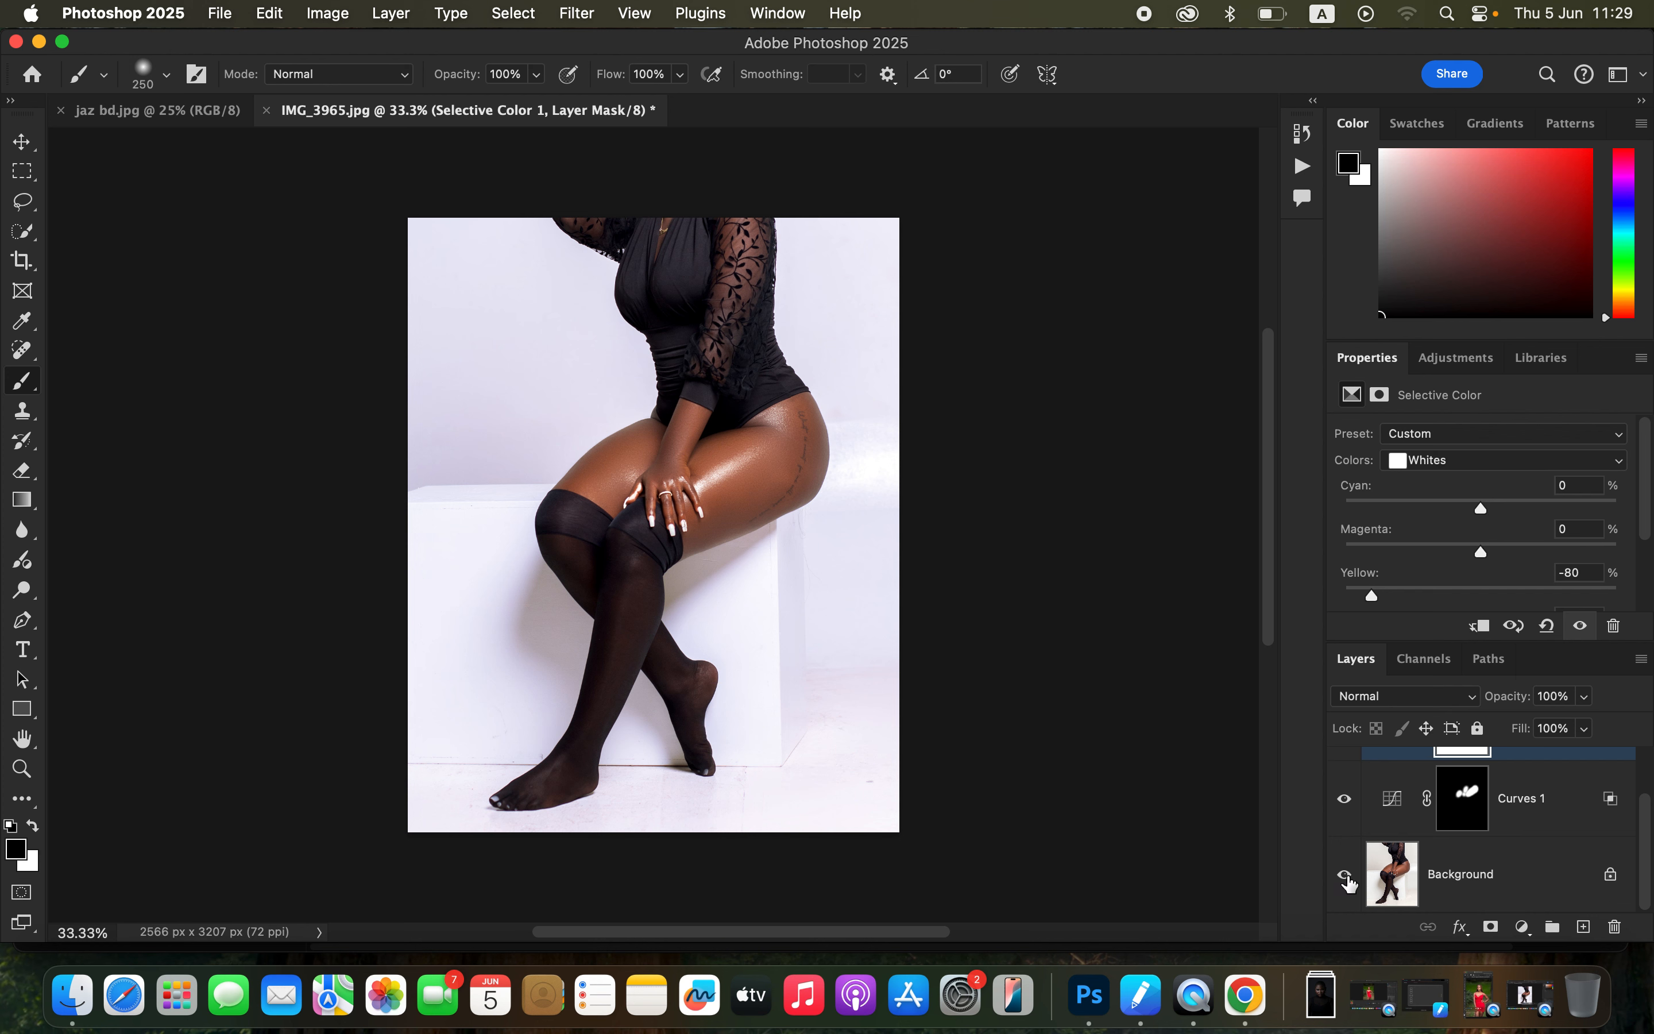